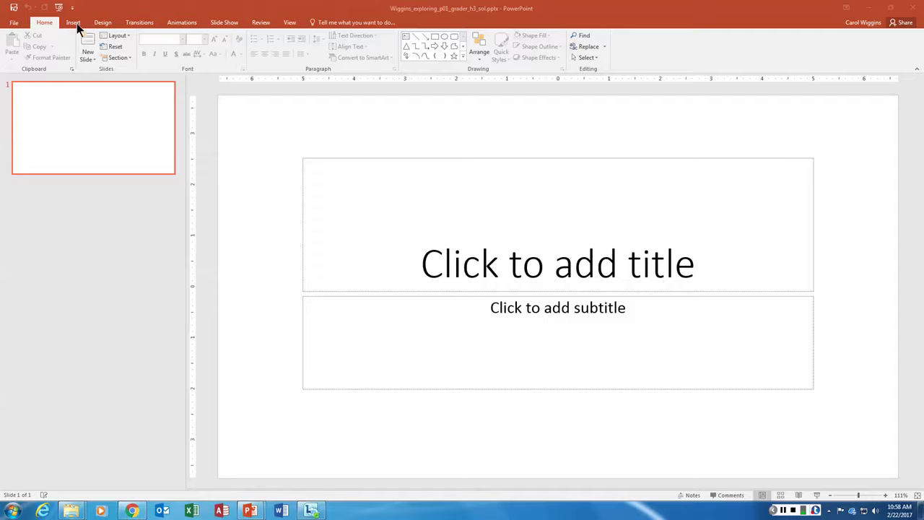
Apply the Ion theme to the presentation and enter "WiFi Safety" as the title of the first slide
{"action": "left_click", "coordinate": [105, 24]}
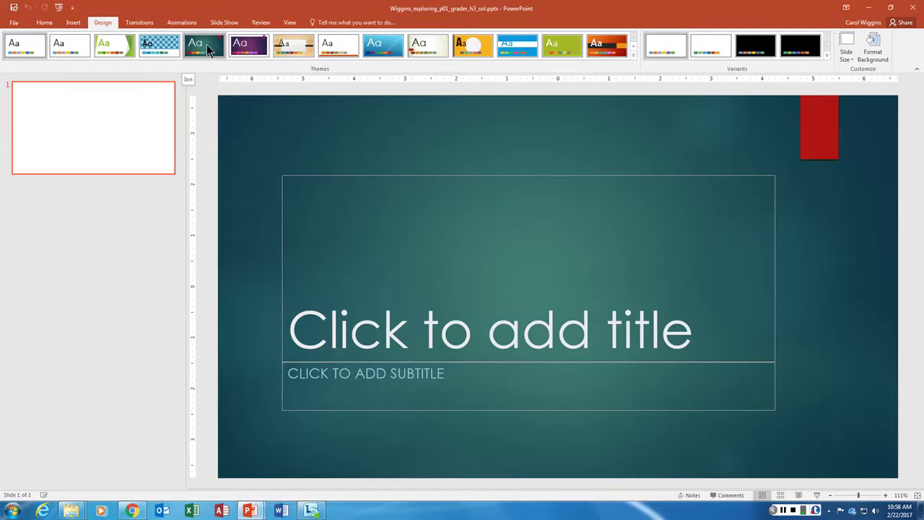
{"action": "left_click", "coordinate": [207, 49]}
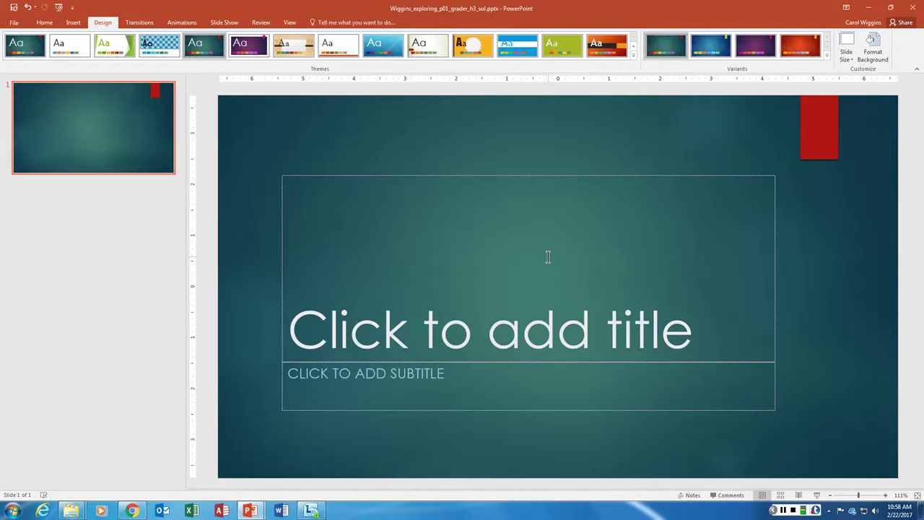
{"action": "left_click", "coordinate": [487, 329]}
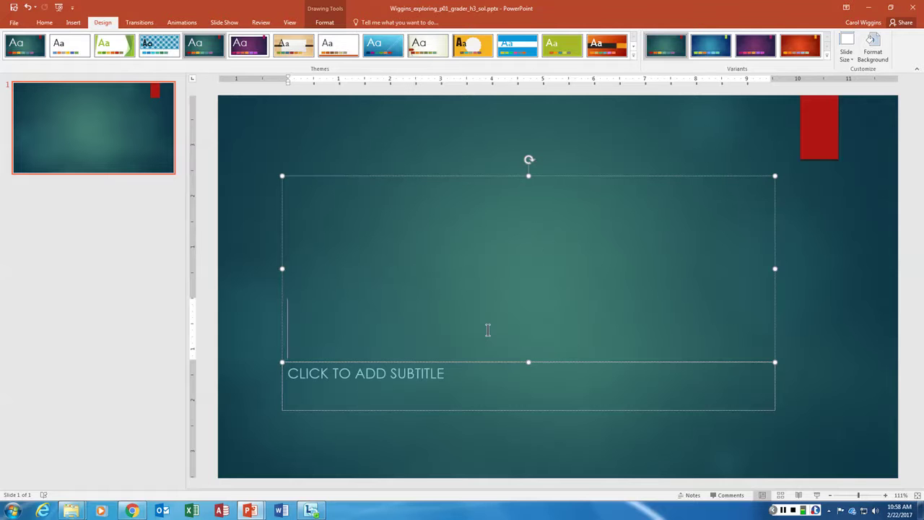
{"action": "type", "text": "Wifi"}
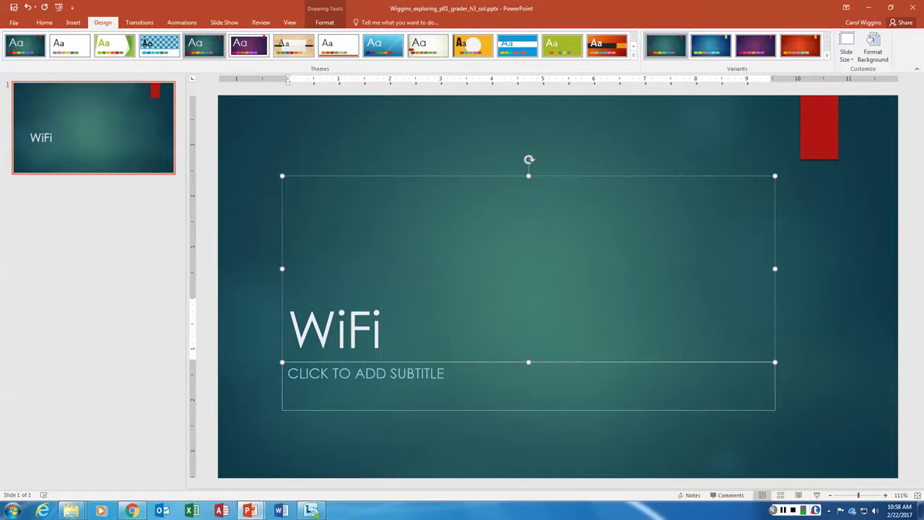
{"action": "type", "text": " Safety"}
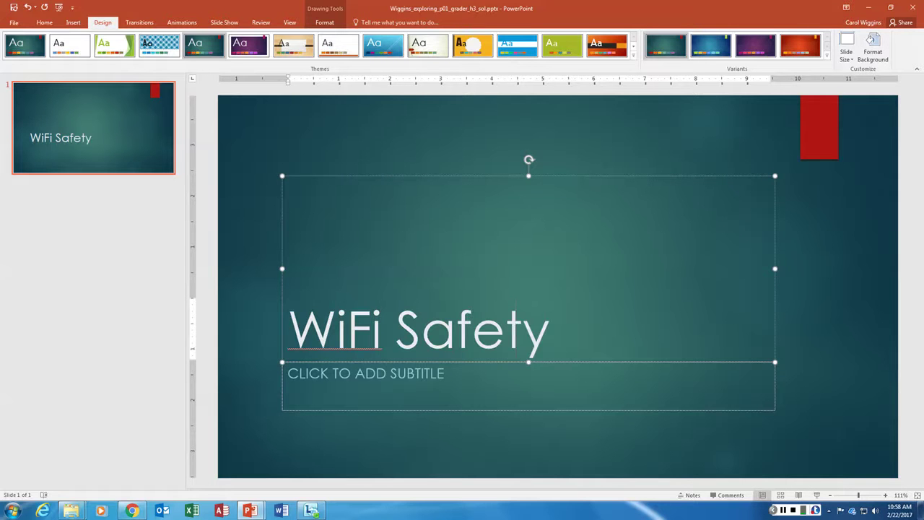
Enter the subtitle "KEEPING YOUR PERSONAL INFORMATION SAFE" on the title slide
{"action": "left_click", "coordinate": [389, 379]}
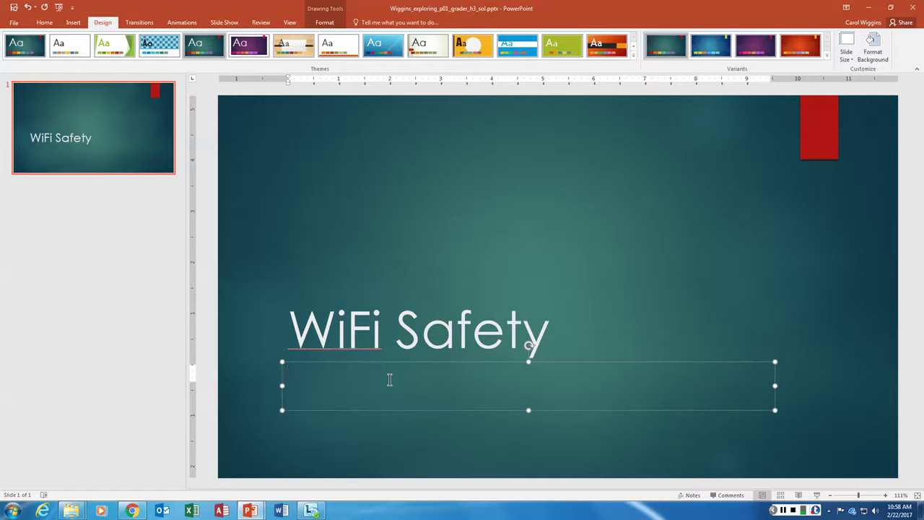
{"action": "type", "text": "KEEPING YOUR "}
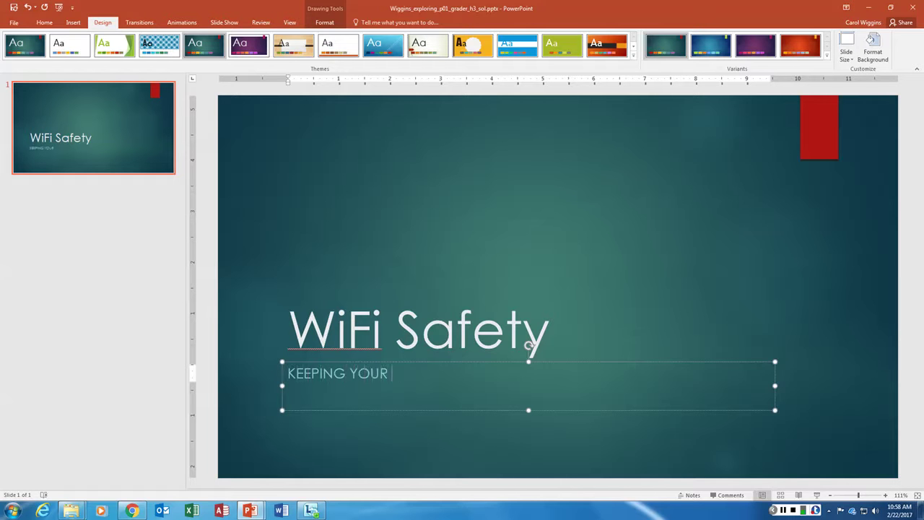
{"action": "type", "text": "PERSONAL IN"}
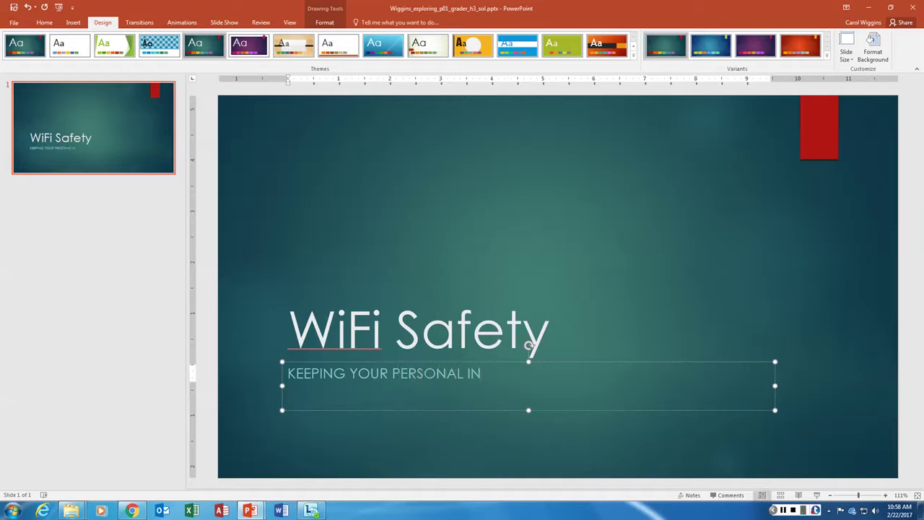
{"action": "type", "text": "FORMATION SAFE"}
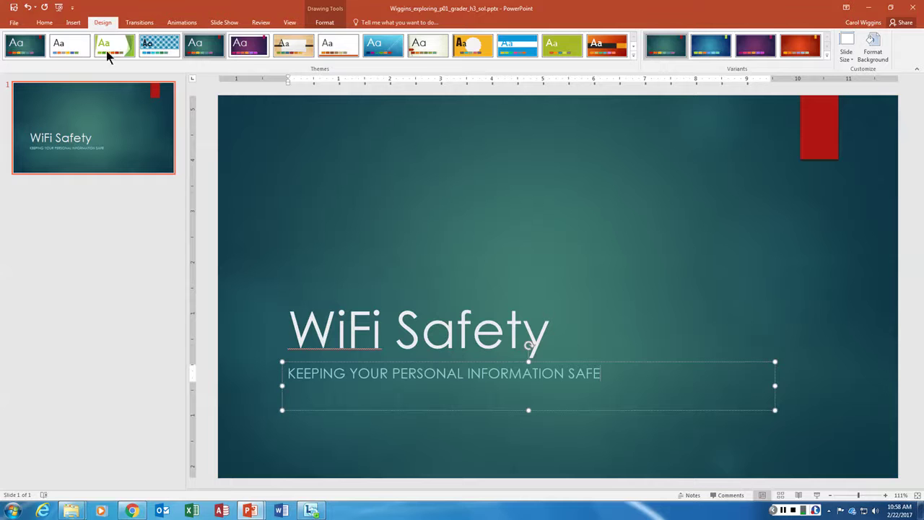
Enable an automatically updating date, the slide number and a footer in the slide header and footer settings
{"action": "left_click", "coordinate": [75, 24]}
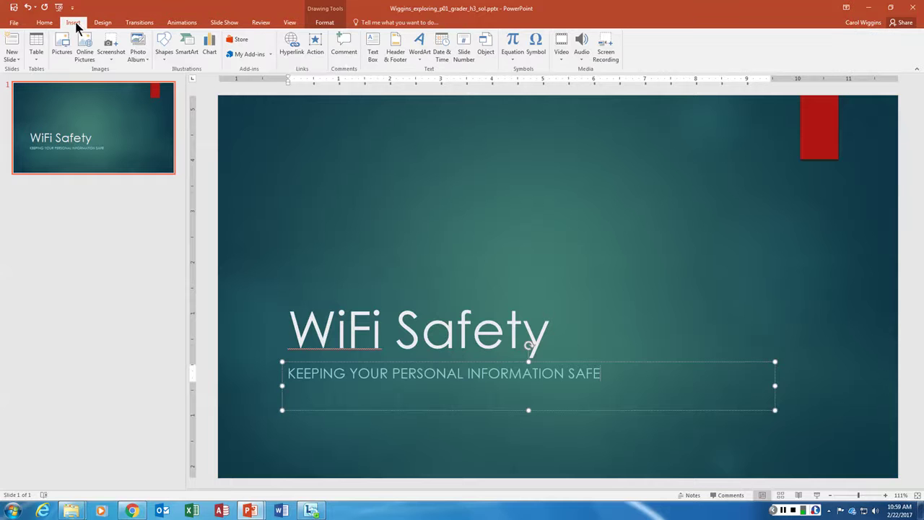
{"action": "left_click", "coordinate": [396, 48]}
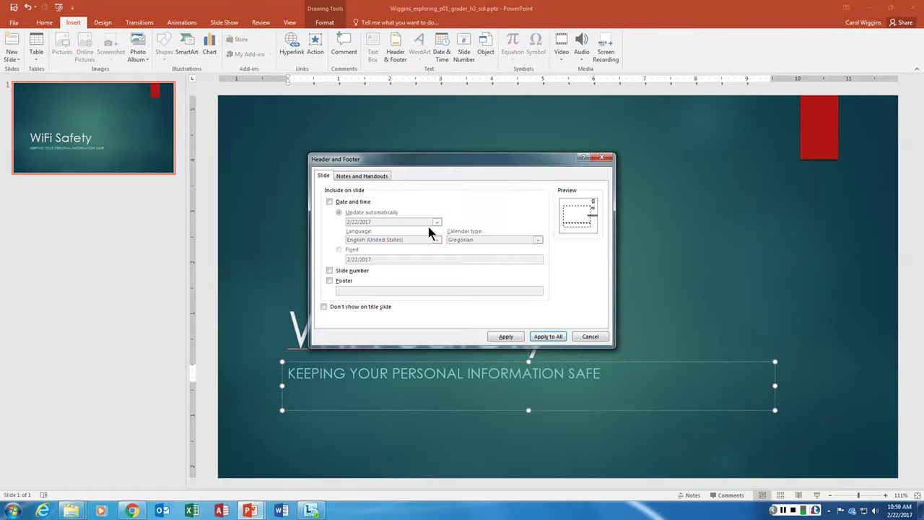
{"action": "left_click", "coordinate": [330, 202]}
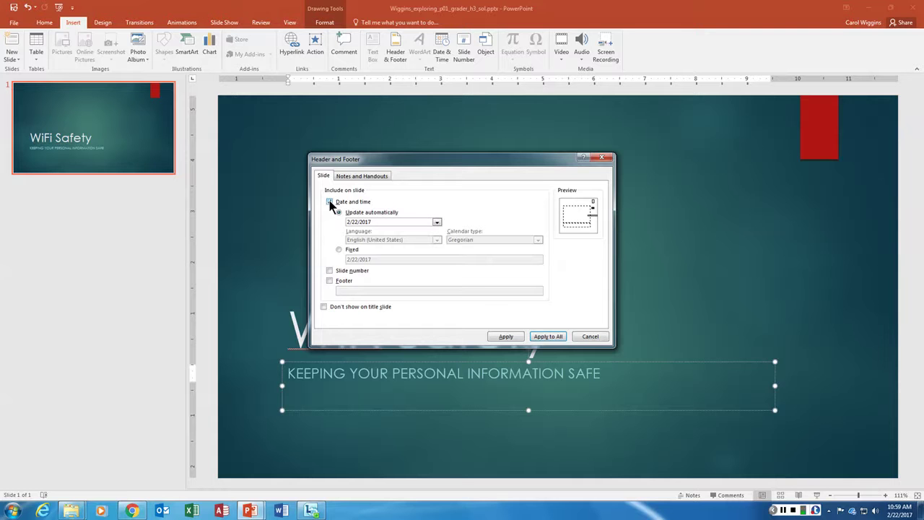
{"action": "left_click", "coordinate": [329, 280]}
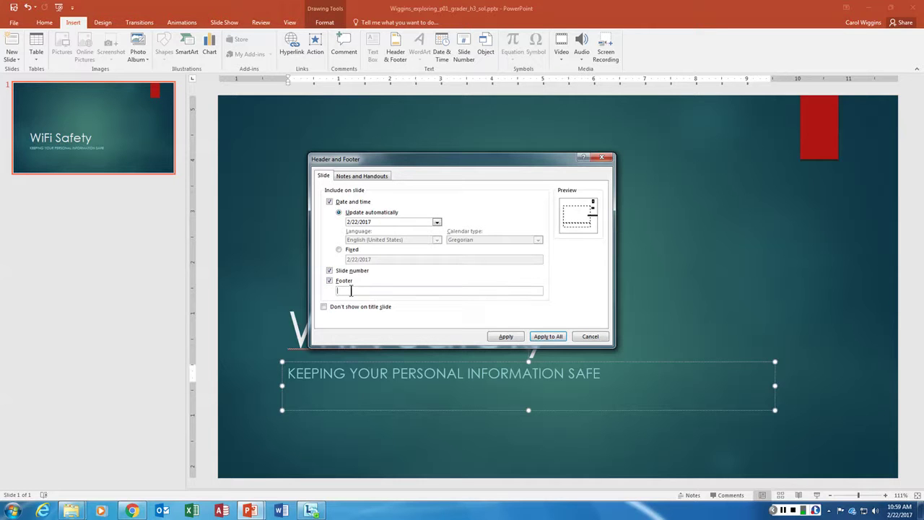
Set the footer text to "WiFi Safety", exclude the title slide, and apply the settings to all slides
{"action": "left_click", "coordinate": [351, 290]}
{"action": "type", "text": "WiFi S"}
{"action": "type", "text": "fety"}
{"action": "key", "text": "BackSpace"}
{"action": "key", "text": "BackSpace"}
{"action": "key", "text": "BackSpace"}
{"action": "key", "text": "BackSpace"}
{"action": "type", "text": "afety"}
{"action": "left_click", "coordinate": [324, 306]}
{"action": "left_click", "coordinate": [553, 337]}
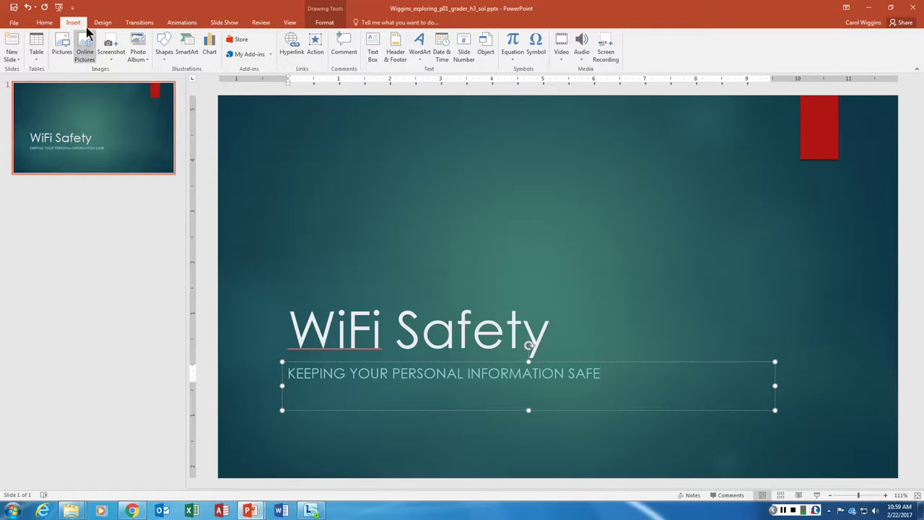
Add a second slide with the Two Content layout and title it "Wireless Fidelity (WiFi)"
{"action": "left_click", "coordinate": [19, 62]}
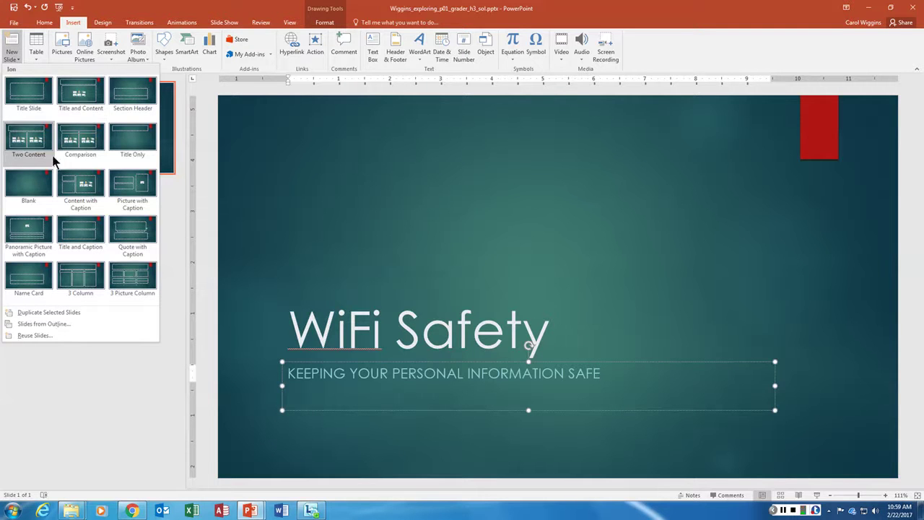
{"action": "left_click", "coordinate": [28, 140]}
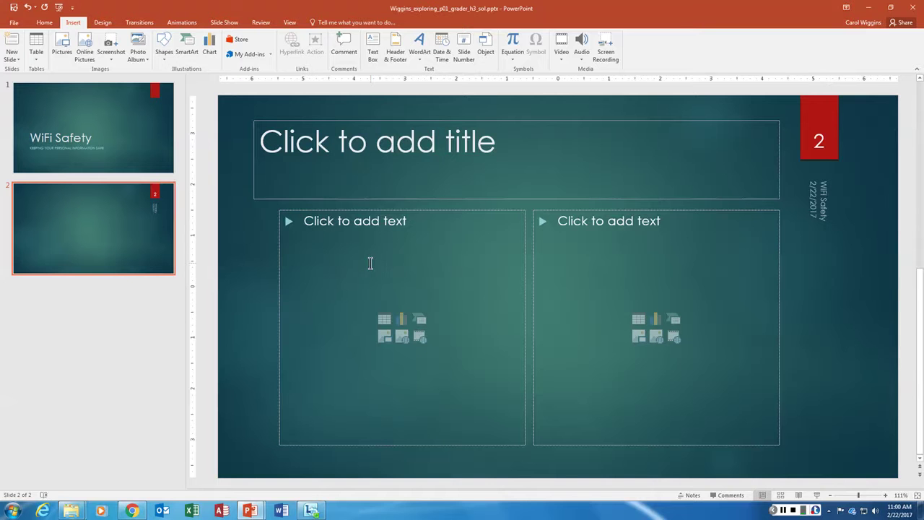
{"action": "left_click", "coordinate": [356, 148]}
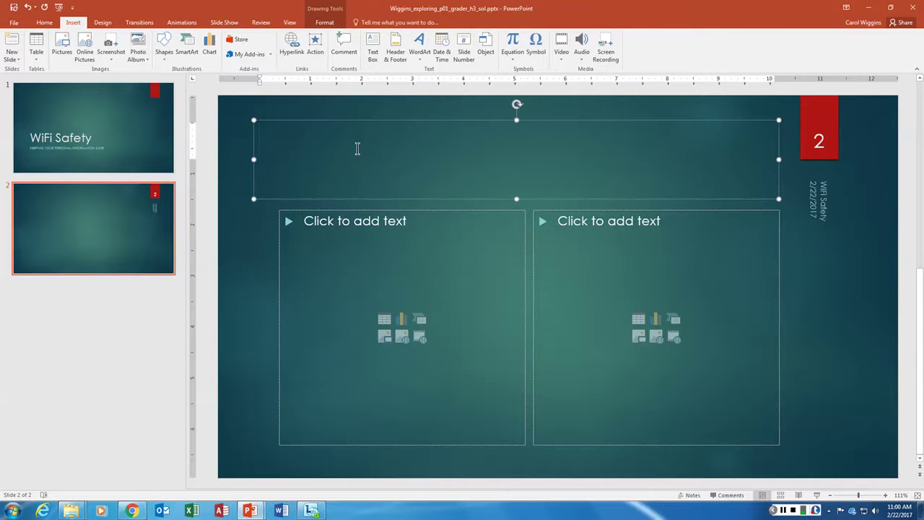
{"action": "type", "text": "Wireless Fidelt"}
{"action": "key", "text": "BackSpace"}
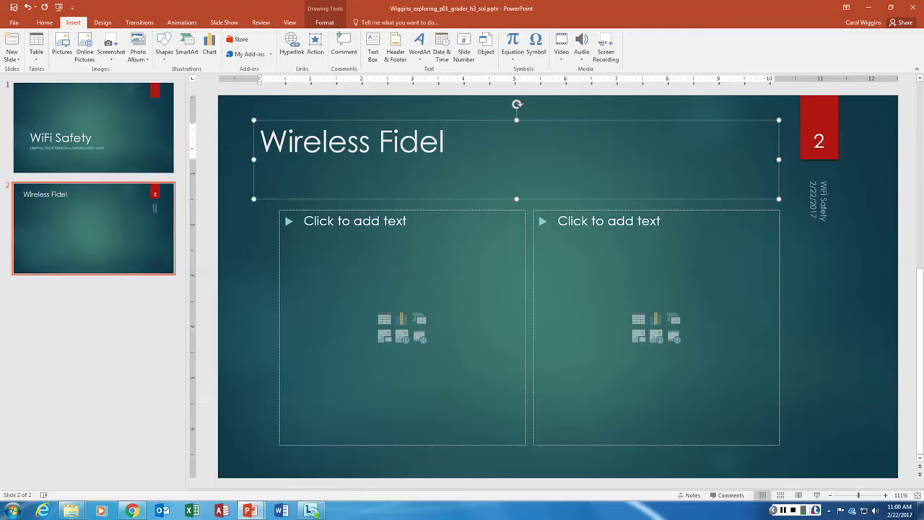
{"action": "type", "text": "ity (WiFi)"}
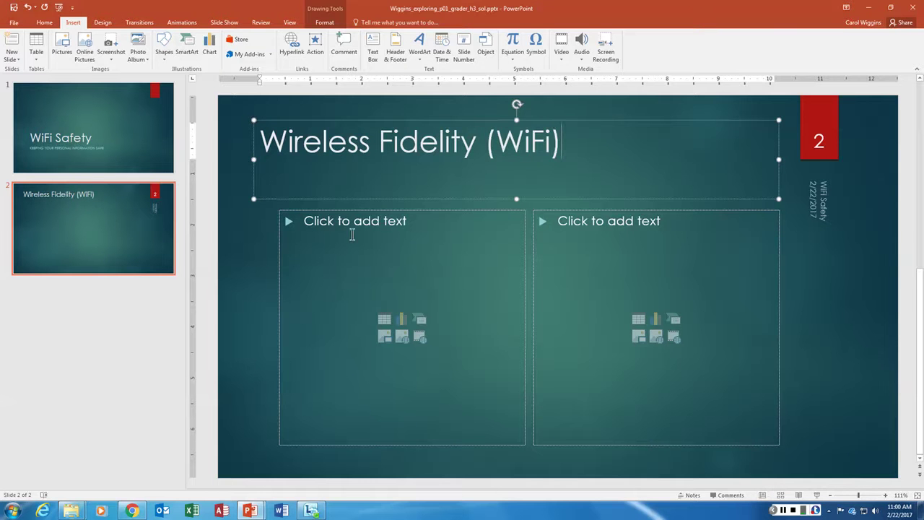
Enter "Radio waves exchange data wirelessly" as the first bullet in slide 2's left content placeholder
{"action": "left_click", "coordinate": [350, 228]}
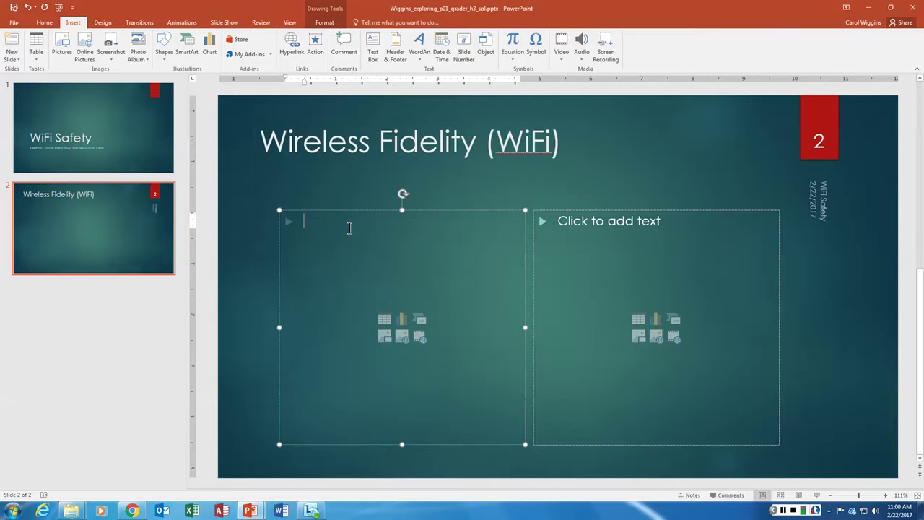
{"action": "type", "text": "Radio"}
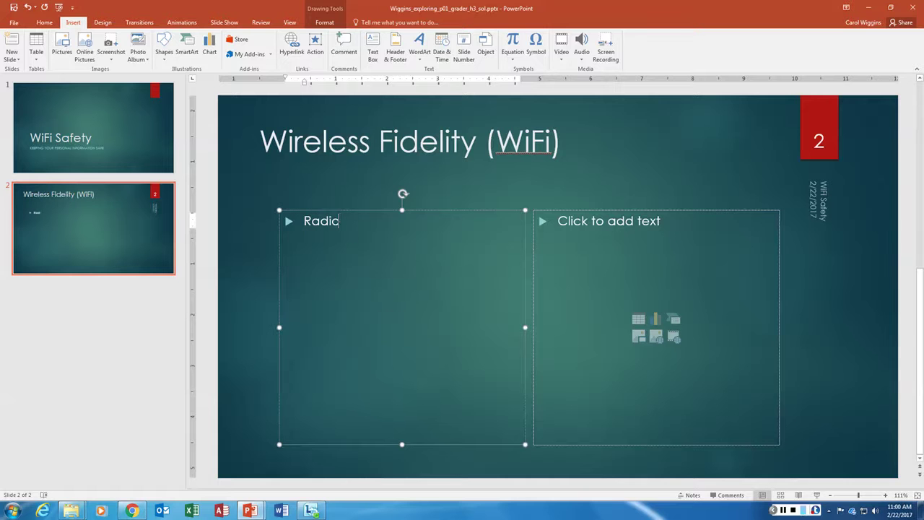
{"action": "type", "text": " waves exchange"}
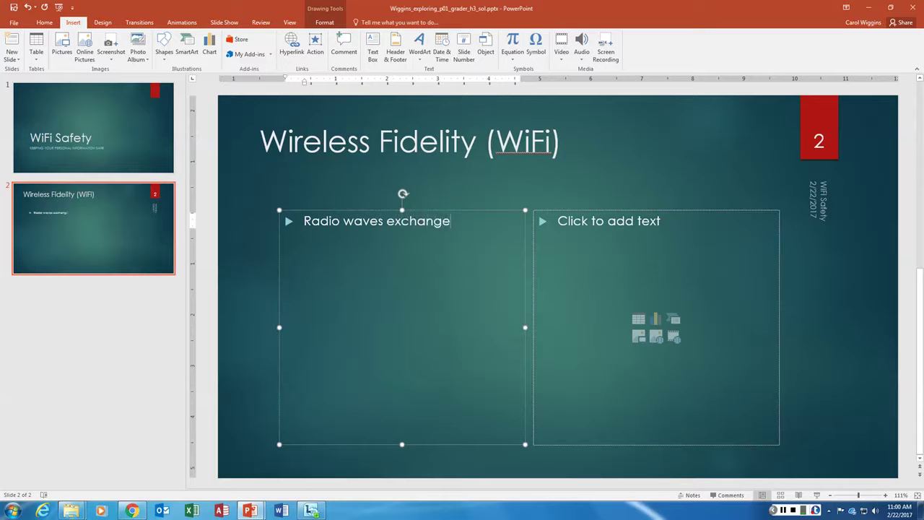
{"action": "type", "text": " data wirelessly"}
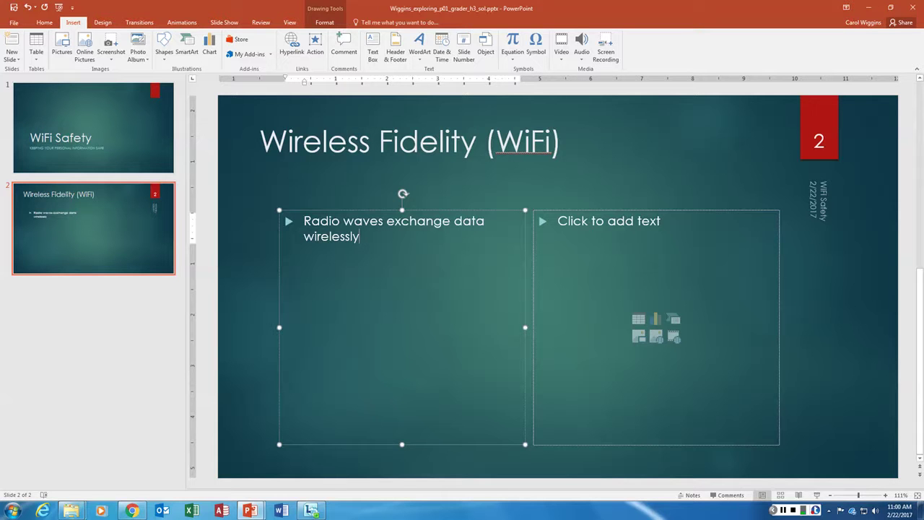
Add the bullets "Commonly found in public places" and "Also called hotspots" below the first bullet on slide 2
{"action": "key", "text": "Return"}
{"action": "type", "text": "Common"}
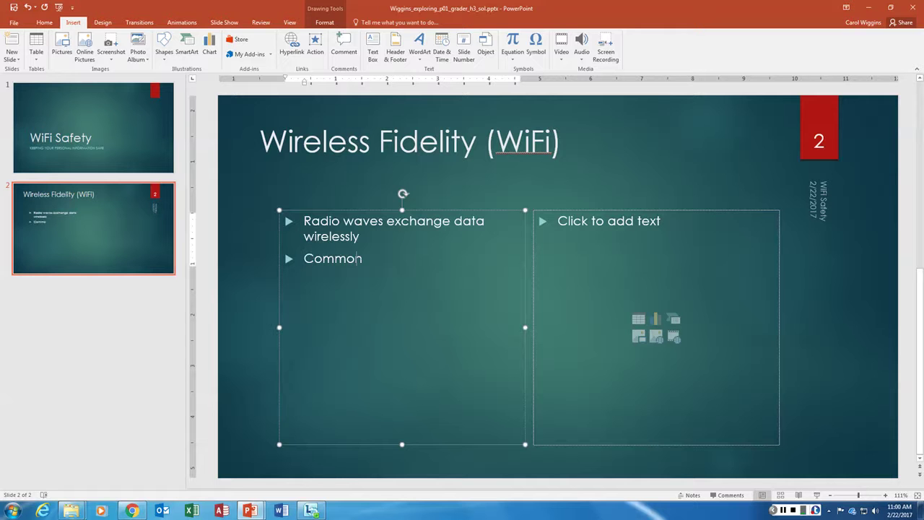
{"action": "type", "text": "ly found in pla"}
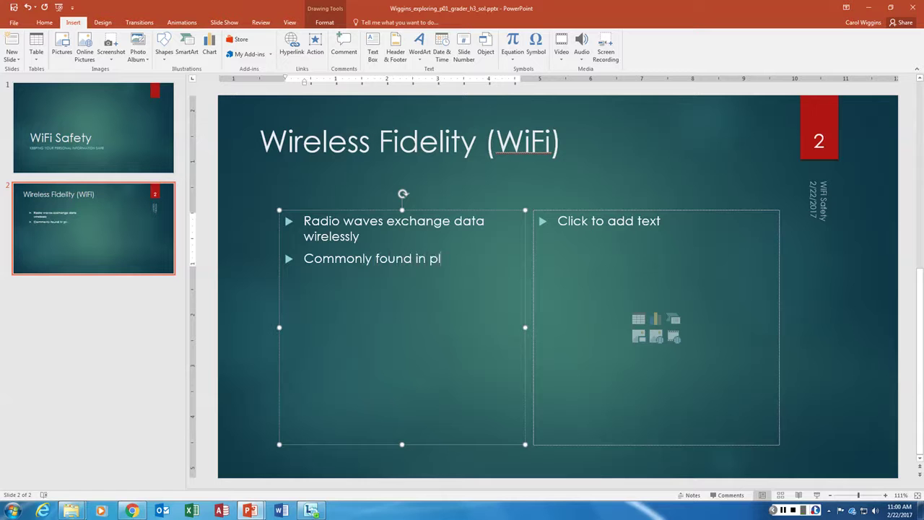
{"action": "type", "text": "ublic places"}
{"action": "key", "text": "Return"}
{"action": "type", "text": "Also calle"}
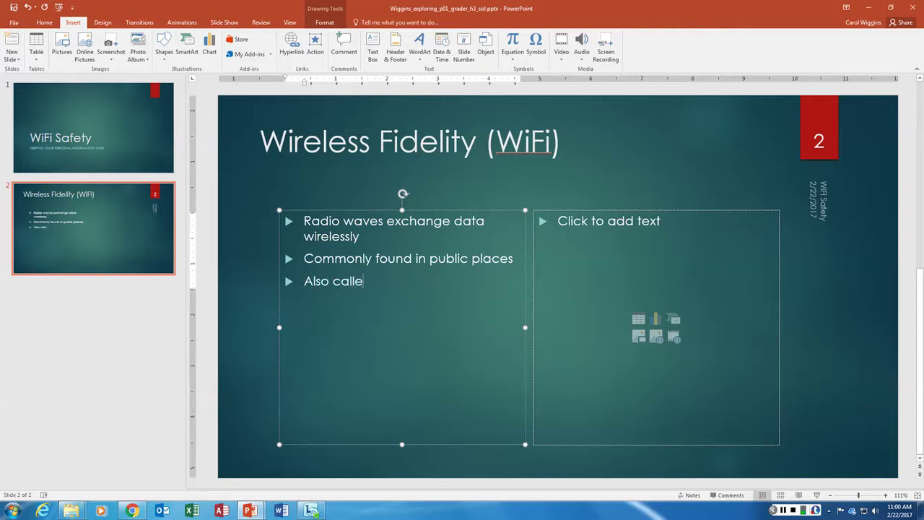
{"action": "type", "text": "d hotsp"}
{"action": "key", "text": "BackSpace"}
{"action": "type", "text": "spots"}
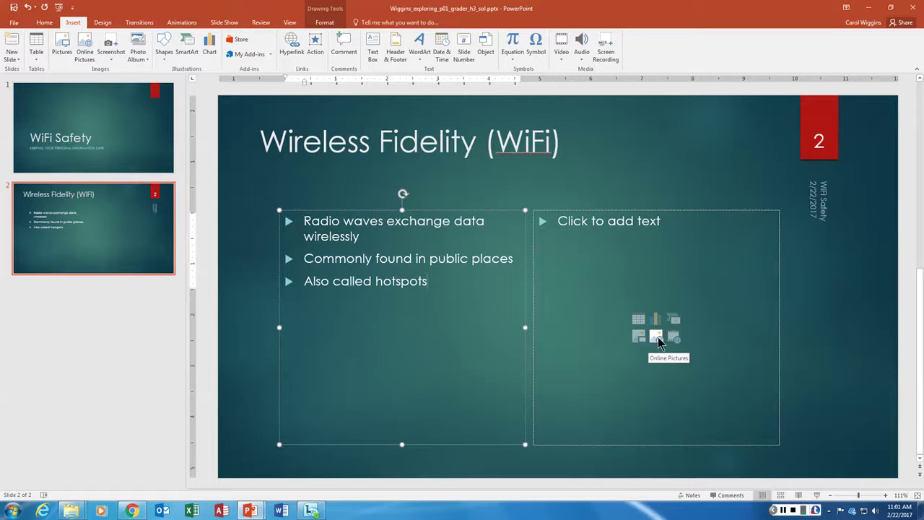
Search Bing for "WiFi photo" as an online picture for slide 2's right content placeholder
{"action": "left_click", "coordinate": [658, 337]}
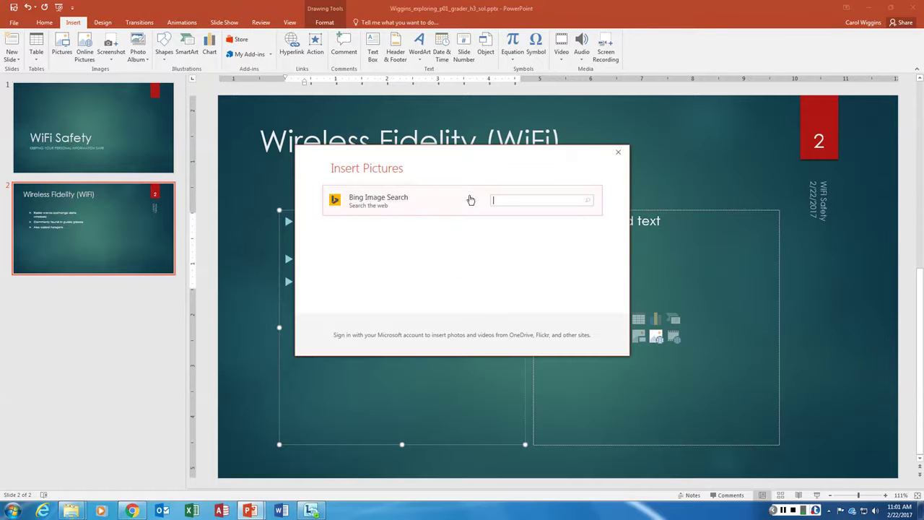
{"action": "type", "text": "w"}
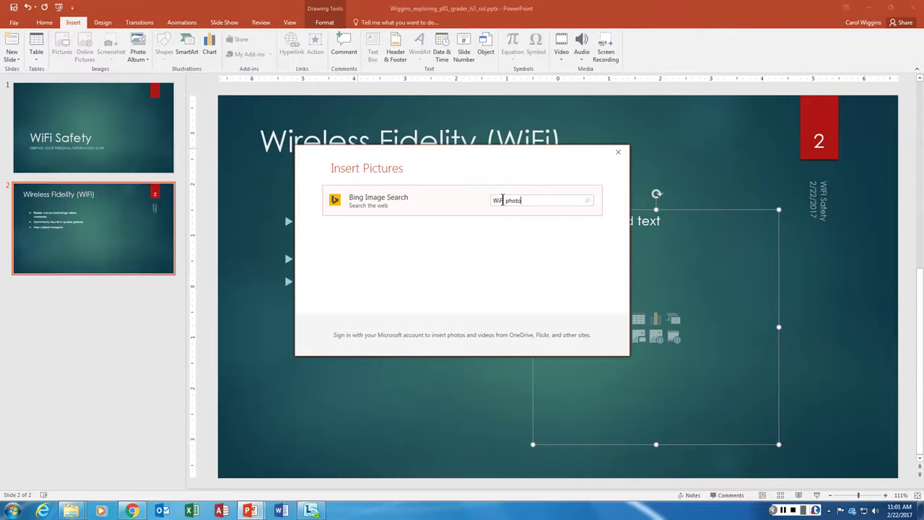
{"action": "type", "text": "iFi photo"}
{"action": "key", "text": "Return"}
Insert the photo of a laptop on a lawn by the water from the image results, and delete it again from the slide
{"action": "scroll", "coordinate": [569, 228], "scroll_direction": "down", "scroll_amount": 2}
{"action": "scroll", "coordinate": [569, 228], "scroll_direction": "down", "scroll_amount": 3}
{"action": "scroll", "coordinate": [563, 232], "scroll_direction": "down", "scroll_amount": 6}
{"action": "scroll", "coordinate": [520, 247], "scroll_direction": "down", "scroll_amount": 8}
{"action": "scroll", "coordinate": [517, 244], "scroll_direction": "down", "scroll_amount": 8}
{"action": "scroll", "coordinate": [509, 242], "scroll_direction": "down", "scroll_amount": 8}
{"action": "scroll", "coordinate": [508, 244], "scroll_direction": "down", "scroll_amount": 8}
{"action": "scroll", "coordinate": [504, 241], "scroll_direction": "down", "scroll_amount": 8}
{"action": "scroll", "coordinate": [503, 241], "scroll_direction": "down", "scroll_amount": 1}
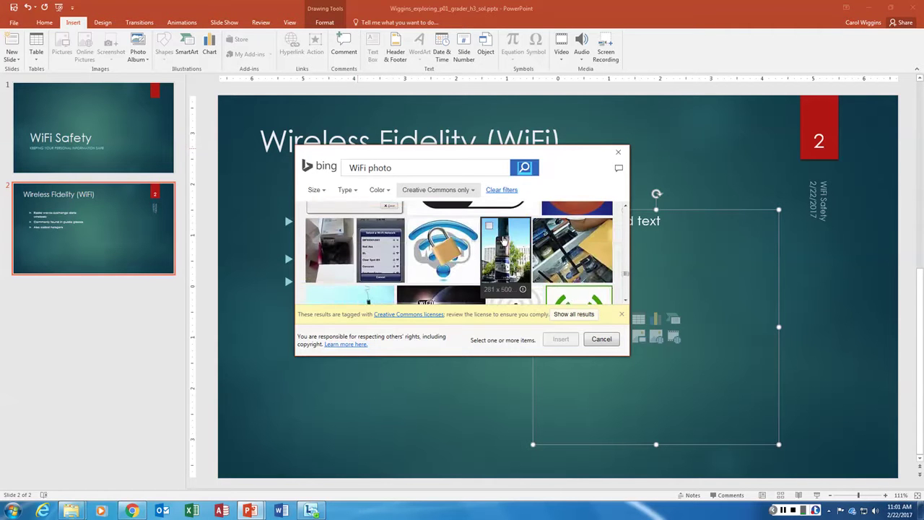
{"action": "left_click", "coordinate": [621, 315]}
{"action": "scroll", "coordinate": [521, 254], "scroll_direction": "down", "scroll_amount": 6}
{"action": "scroll", "coordinate": [521, 254], "scroll_direction": "down", "scroll_amount": 8}
{"action": "scroll", "coordinate": [521, 253], "scroll_direction": "down", "scroll_amount": 3}
{"action": "scroll", "coordinate": [521, 252], "scroll_direction": "up", "scroll_amount": 4}
{"action": "scroll", "coordinate": [520, 253], "scroll_direction": "up", "scroll_amount": 3}
{"action": "mouse_move", "coordinate": [368, 278]}
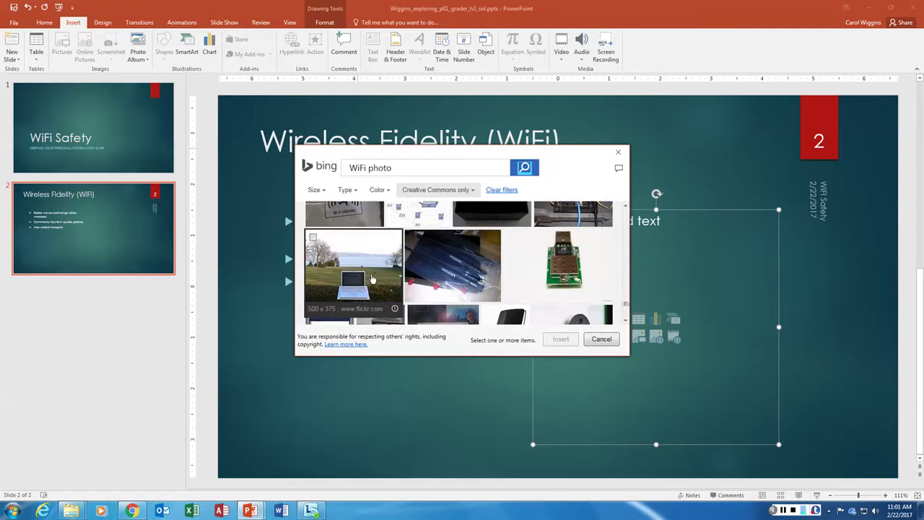
{"action": "left_click", "coordinate": [375, 288]}
{"action": "left_click", "coordinate": [563, 340]}
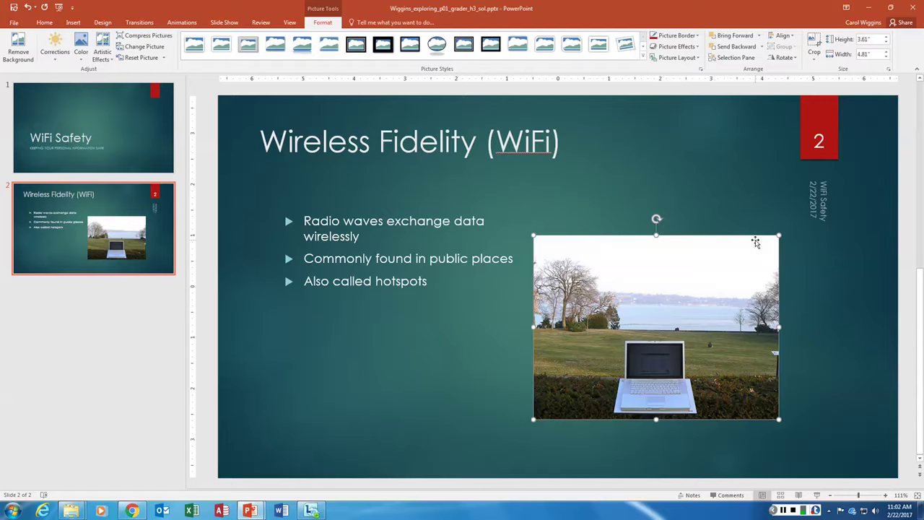
{"action": "key", "text": "Delete"}
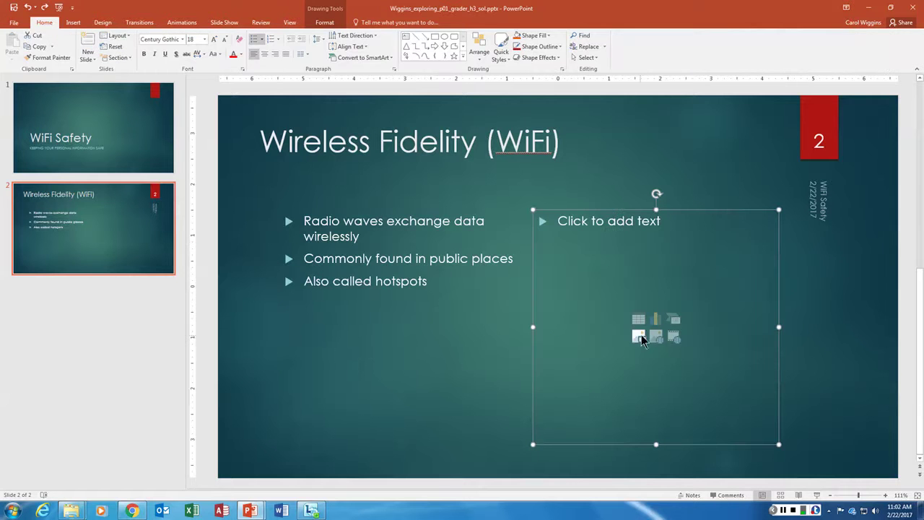
Search Bing for "wifi photo" as an online picture for slide 2's empty placeholder and show all results, not only Creative Commons ones
{"action": "left_click", "coordinate": [654, 336]}
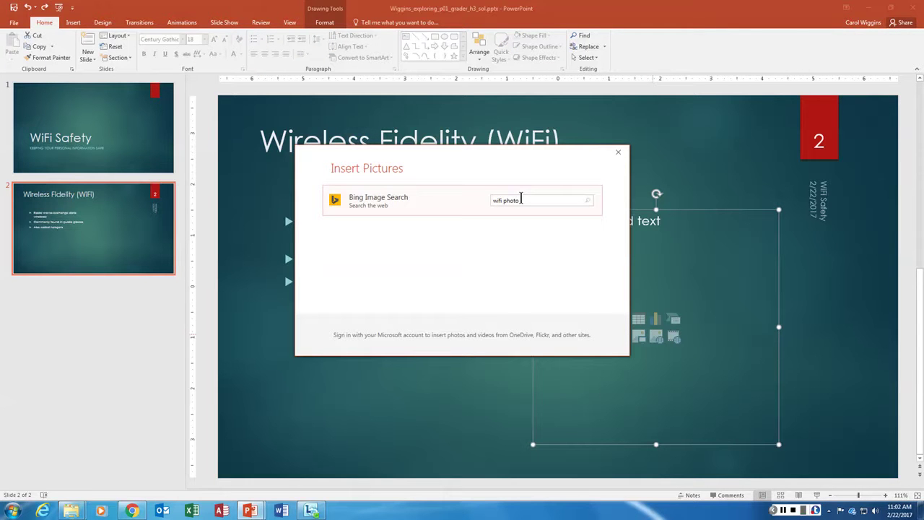
{"action": "key", "text": "Return"}
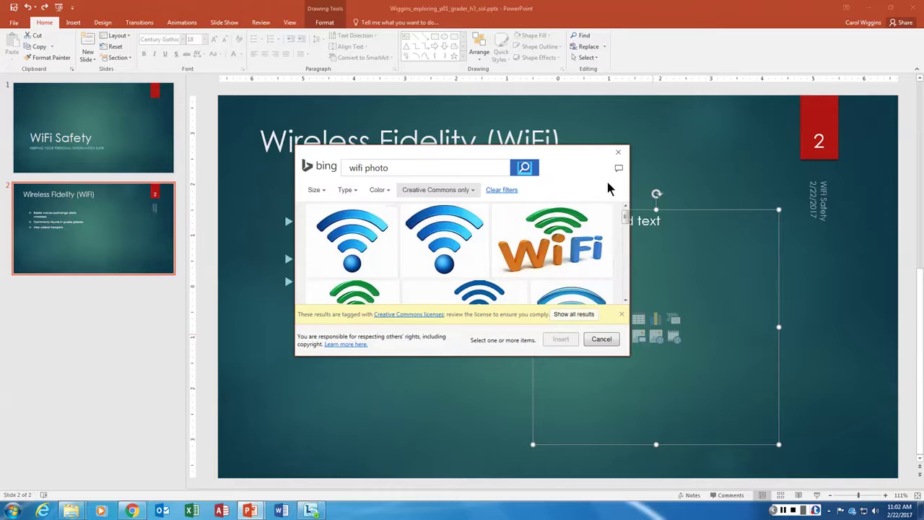
{"action": "left_click", "coordinate": [589, 315]}
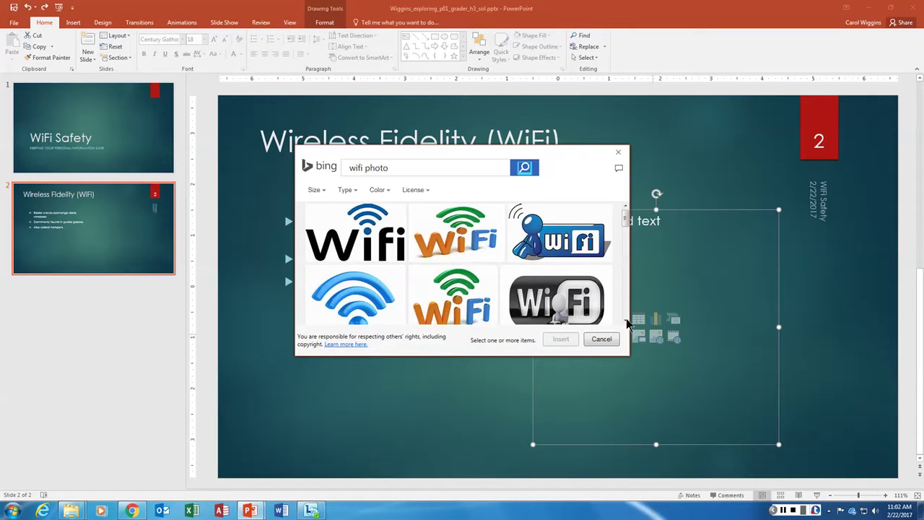
Look through the unfiltered "wifi photo" results for a suitable picture of WiFi use
{"action": "scroll", "coordinate": [625, 321], "scroll_direction": "down", "scroll_amount": 5}
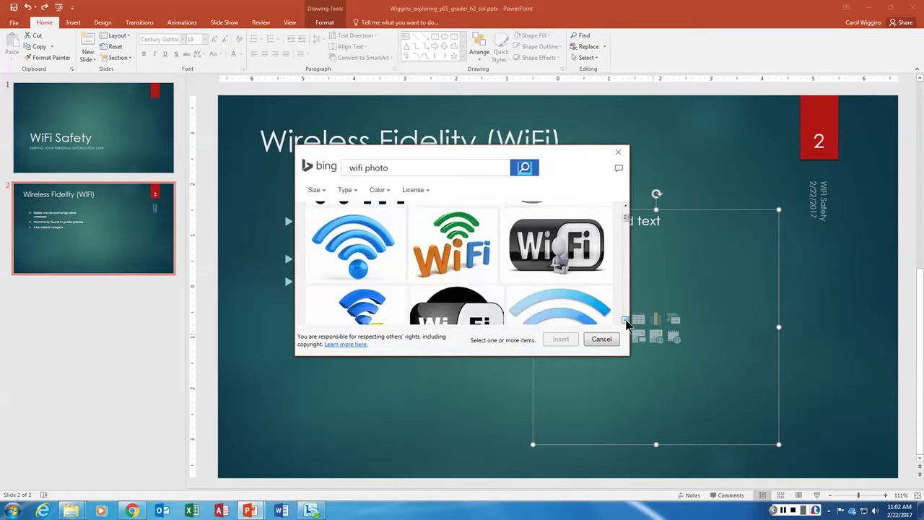
{"action": "scroll", "coordinate": [625, 321], "scroll_direction": "down", "scroll_amount": 5}
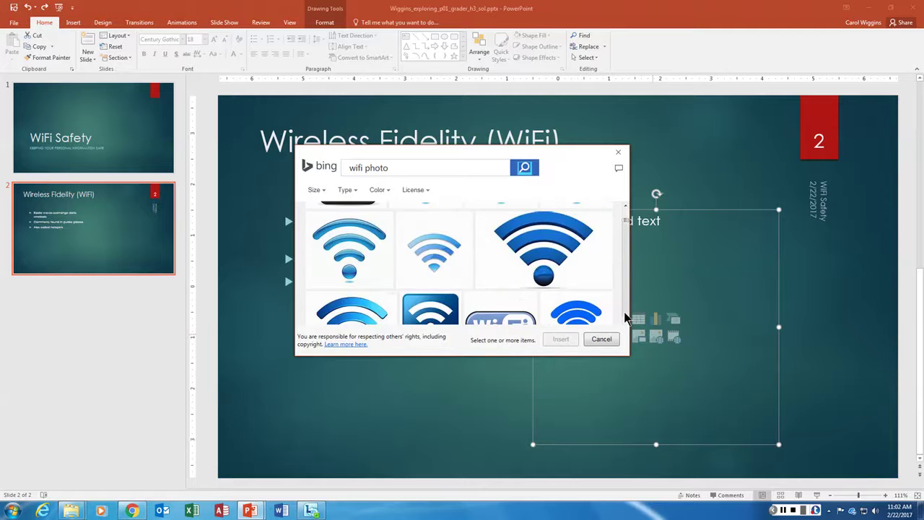
{"action": "scroll", "coordinate": [625, 318], "scroll_direction": "down", "scroll_amount": 5}
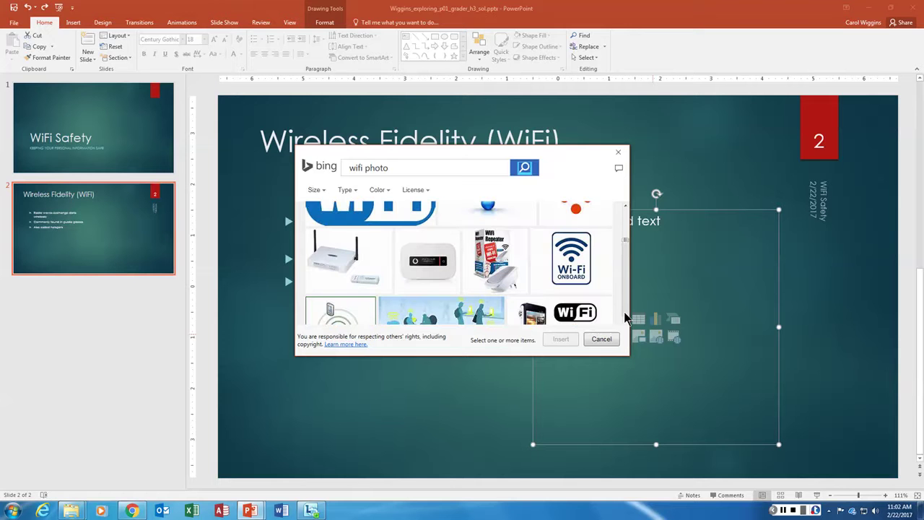
{"action": "scroll", "coordinate": [625, 318], "scroll_direction": "down", "scroll_amount": 2}
{"action": "scroll", "coordinate": [625, 317], "scroll_direction": "down", "scroll_amount": 5}
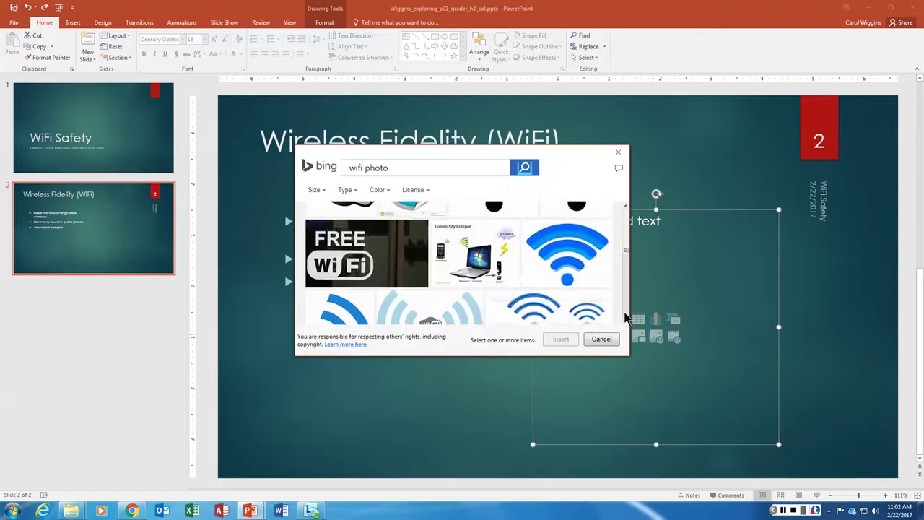
{"action": "scroll", "coordinate": [626, 317], "scroll_direction": "down", "scroll_amount": 2}
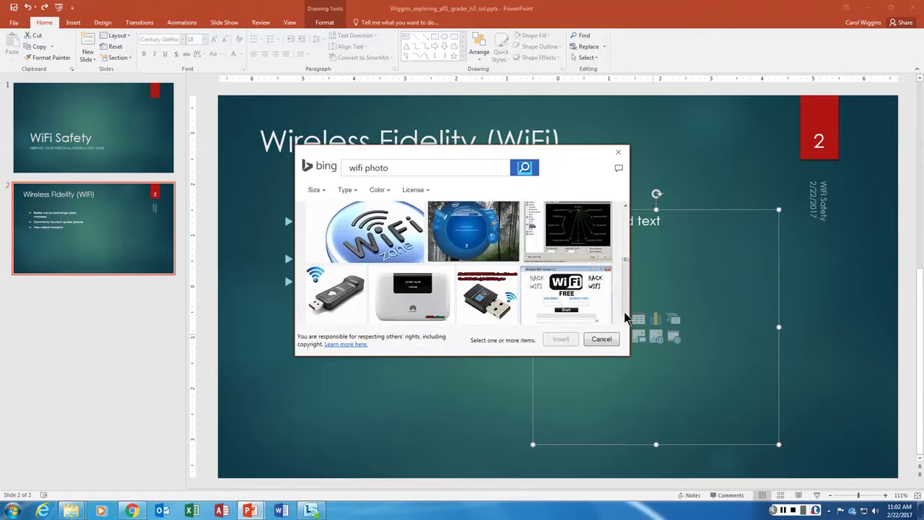
{"action": "scroll", "coordinate": [625, 318], "scroll_direction": "down", "scroll_amount": 5}
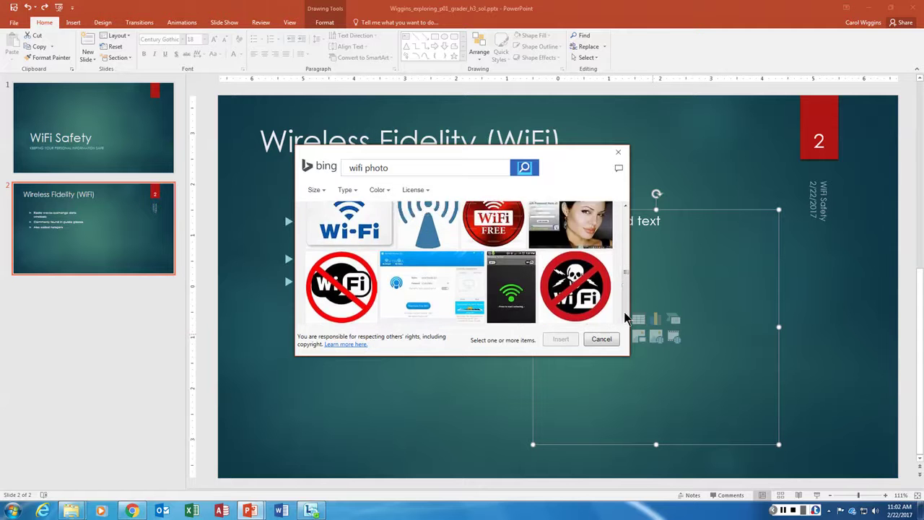
{"action": "scroll", "coordinate": [625, 318], "scroll_direction": "down", "scroll_amount": 8}
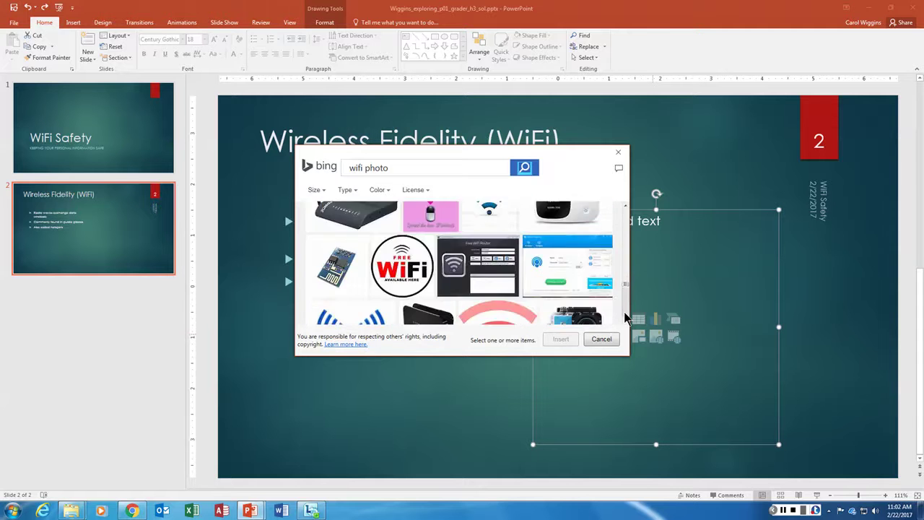
{"action": "scroll", "coordinate": [625, 316], "scroll_direction": "down", "scroll_amount": 8}
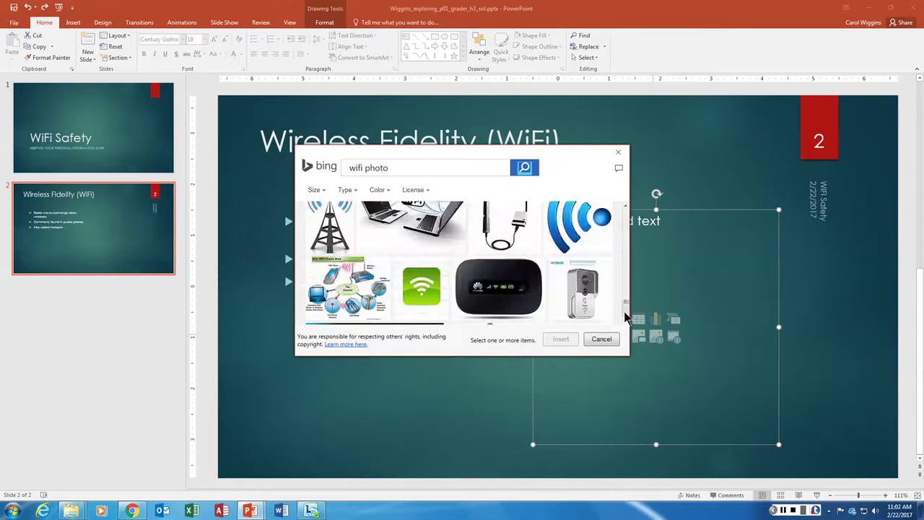
{"action": "scroll", "coordinate": [625, 316], "scroll_direction": "down", "scroll_amount": 3}
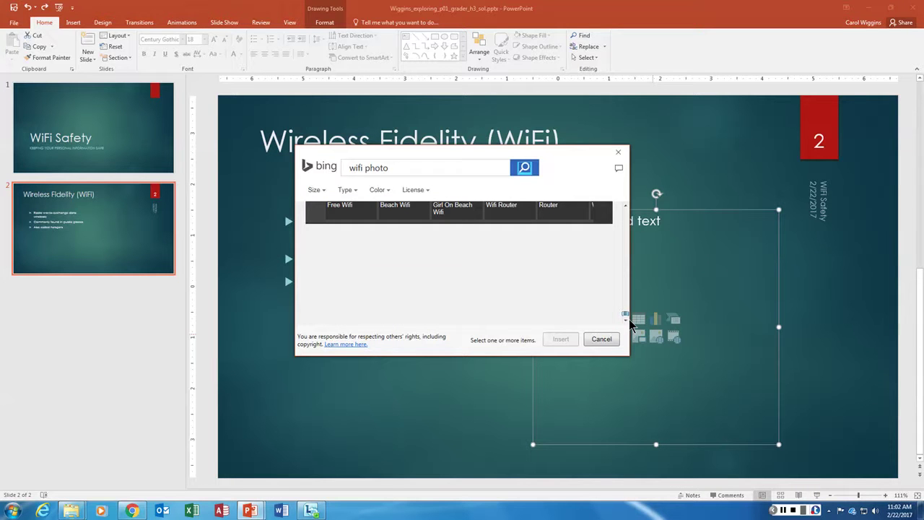
{"action": "left_click_drag", "start_coordinate": [627, 318], "coordinate": [645, 197]}
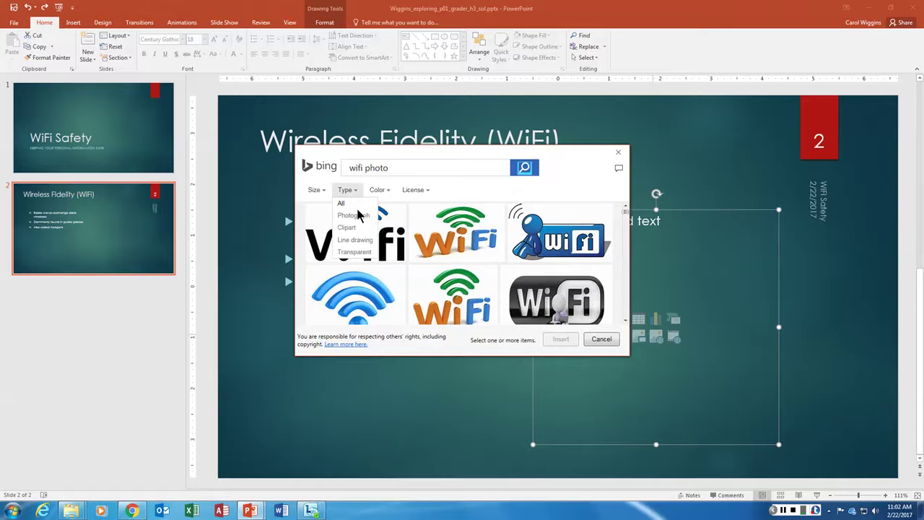
Filter the image results to photographs and run the related search "Girl On Beach Wifi" listed below them
{"action": "left_click", "coordinate": [359, 216]}
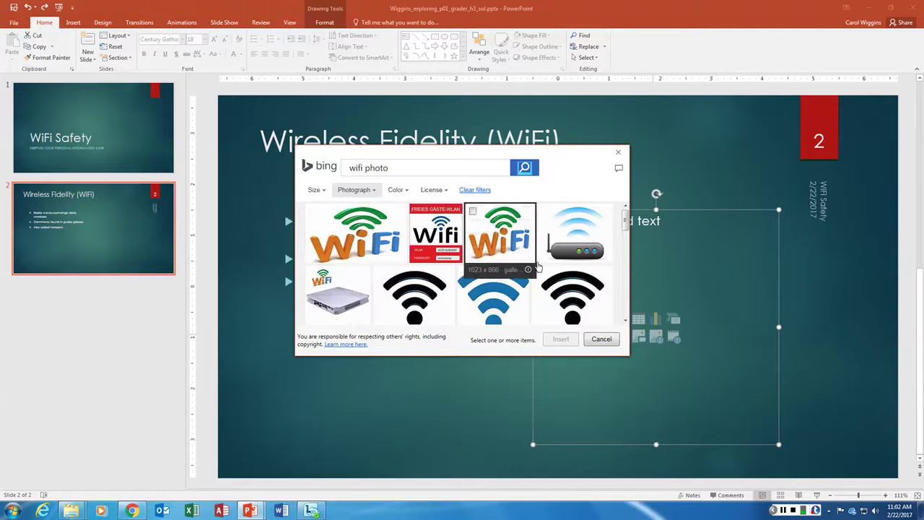
{"action": "scroll", "coordinate": [538, 266], "scroll_direction": "down", "scroll_amount": 2}
{"action": "scroll", "coordinate": [538, 266], "scroll_direction": "down", "scroll_amount": 5}
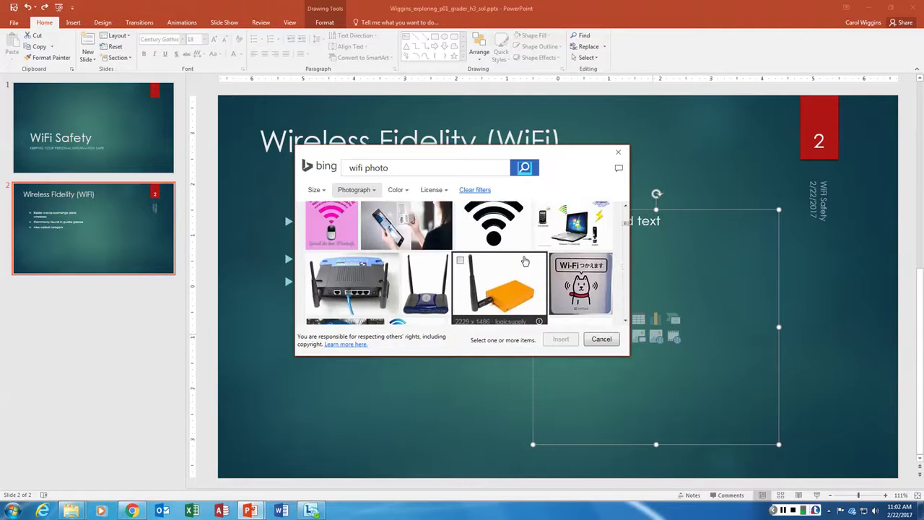
{"action": "scroll", "coordinate": [524, 262], "scroll_direction": "down", "scroll_amount": 6}
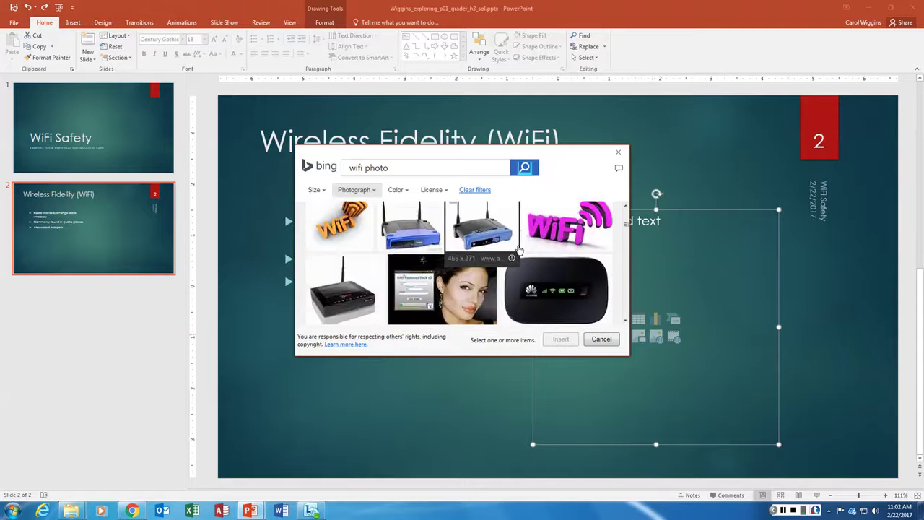
{"action": "scroll", "coordinate": [518, 250], "scroll_direction": "down", "scroll_amount": 8}
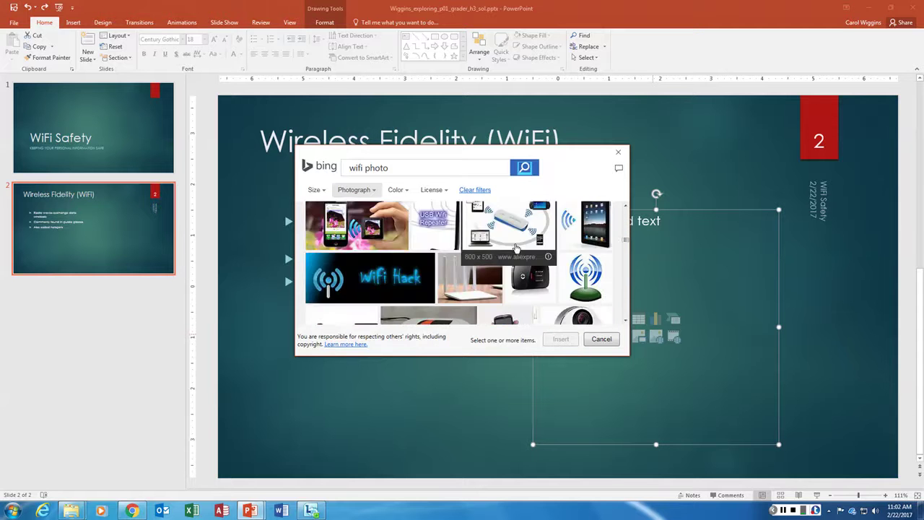
{"action": "scroll", "coordinate": [514, 247], "scroll_direction": "down", "scroll_amount": 8}
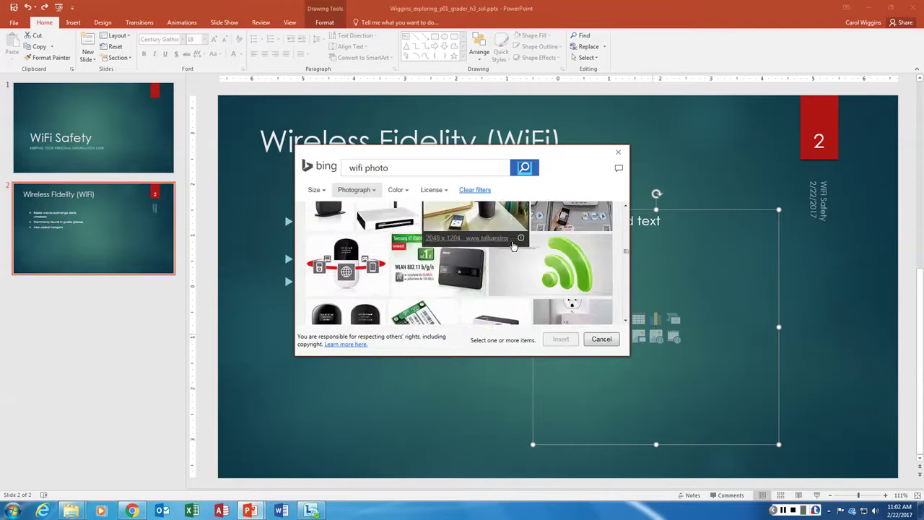
{"action": "scroll", "coordinate": [512, 246], "scroll_direction": "down", "scroll_amount": 8}
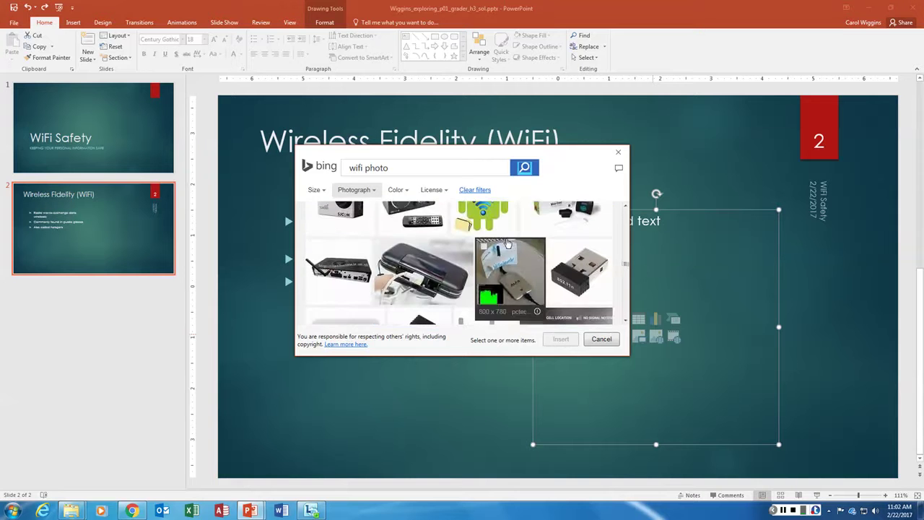
{"action": "scroll", "coordinate": [508, 245], "scroll_direction": "down", "scroll_amount": 8}
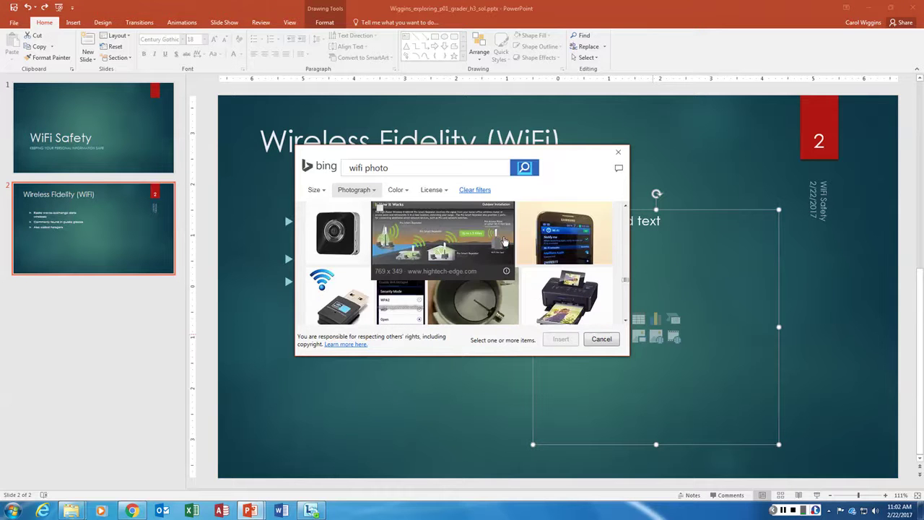
{"action": "scroll", "coordinate": [505, 243], "scroll_direction": "down", "scroll_amount": 8}
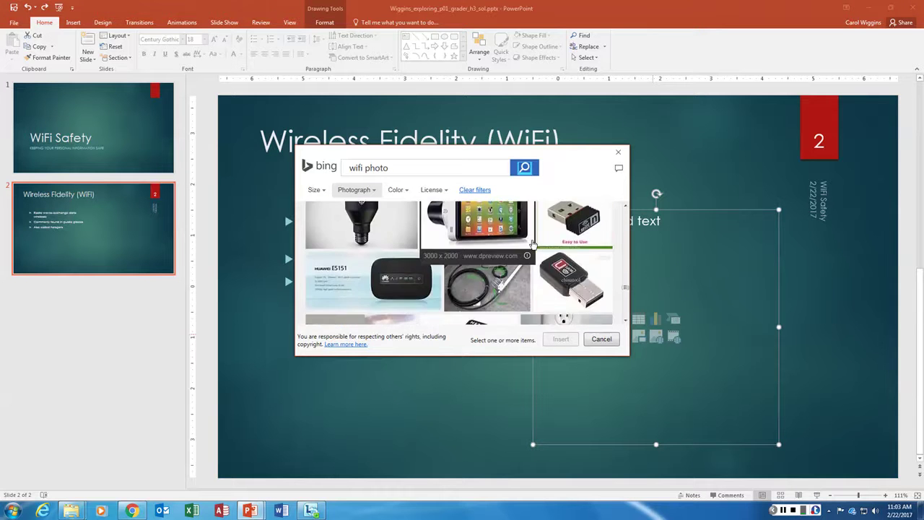
{"action": "scroll", "coordinate": [531, 244], "scroll_direction": "down", "scroll_amount": 8}
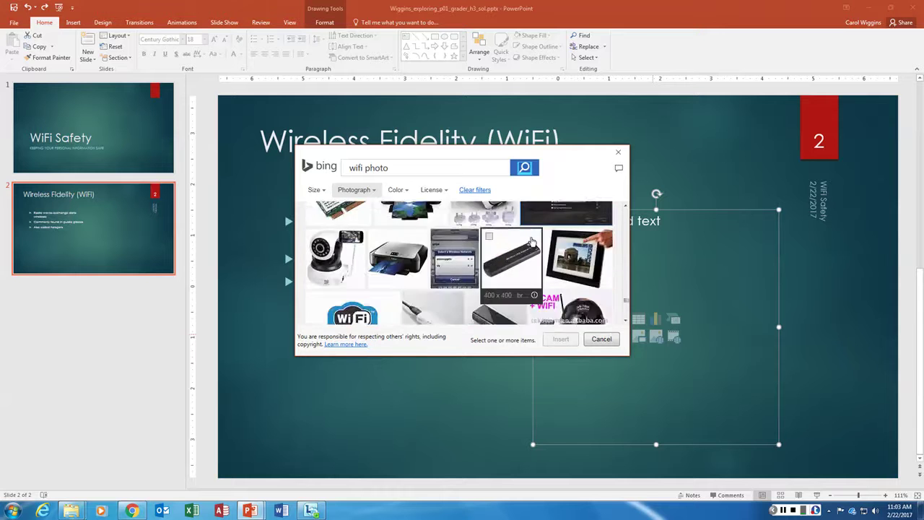
{"action": "scroll", "coordinate": [532, 243], "scroll_direction": "down", "scroll_amount": 8}
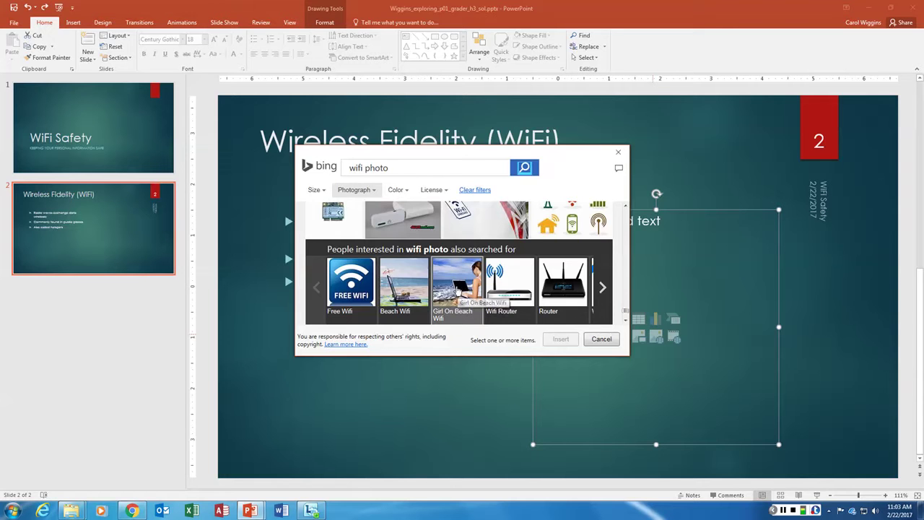
{"action": "left_click", "coordinate": [453, 289]}
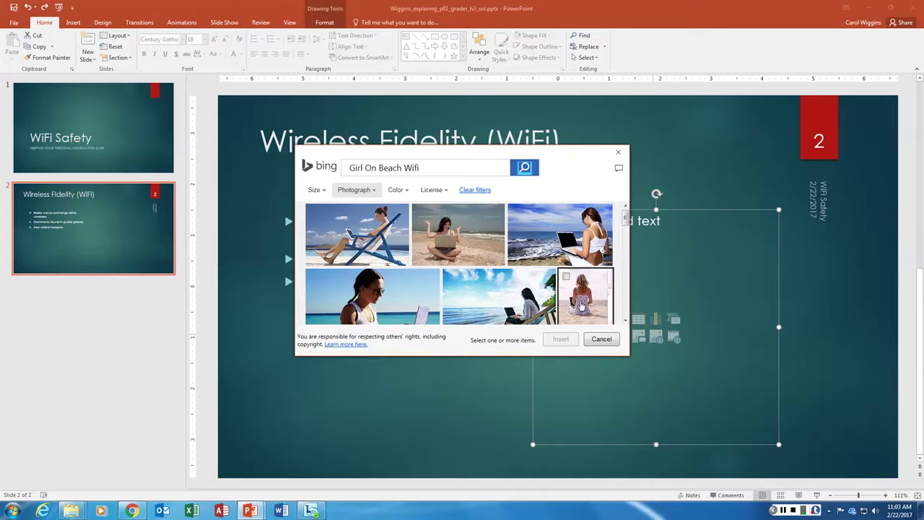
Insert the photo of a woman in white using a laptop by the sea into slide 2's empty content placeholder
{"action": "scroll", "coordinate": [575, 246], "scroll_direction": "down", "scroll_amount": 1}
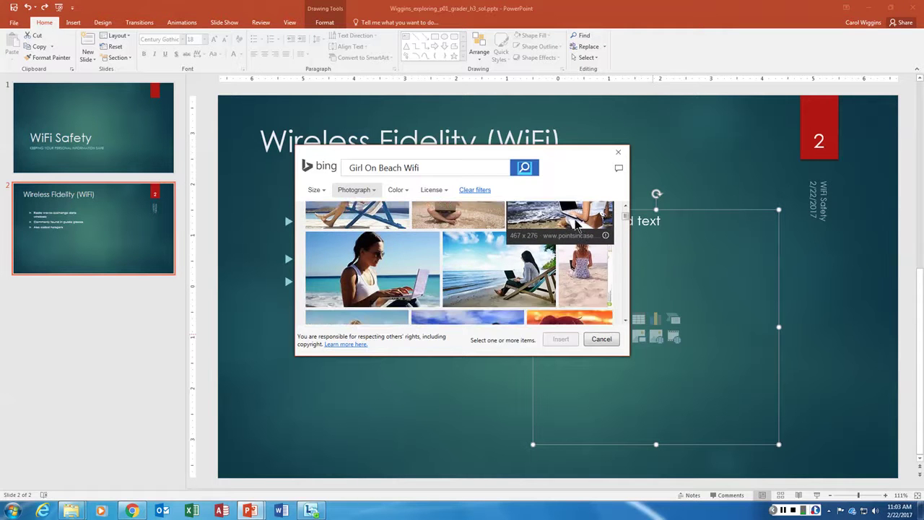
{"action": "scroll", "coordinate": [571, 231], "scroll_direction": "up", "scroll_amount": 2}
{"action": "left_click", "coordinate": [560, 236]}
{"action": "scroll", "coordinate": [491, 296], "scroll_direction": "down", "scroll_amount": 3}
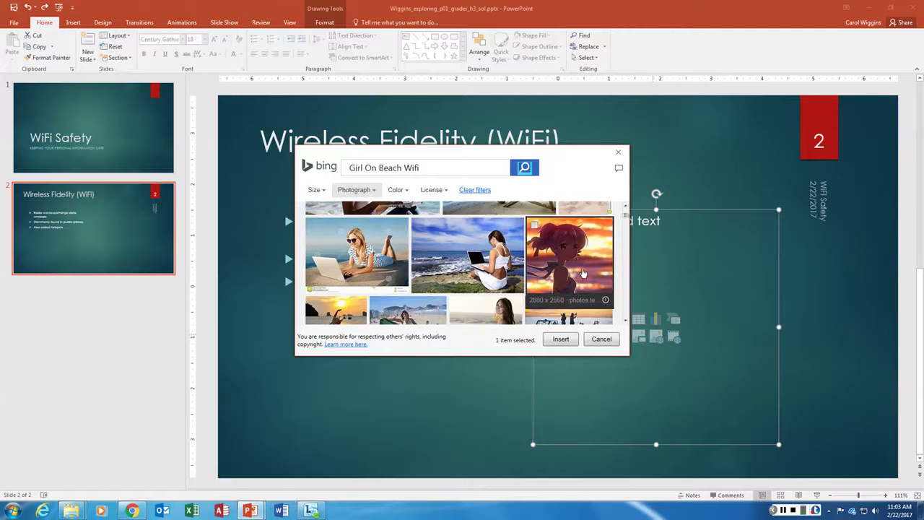
{"action": "scroll", "coordinate": [616, 275], "scroll_direction": "up", "scroll_amount": 2}
{"action": "scroll", "coordinate": [614, 274], "scroll_direction": "down", "scroll_amount": 2}
{"action": "scroll", "coordinate": [615, 271], "scroll_direction": "down", "scroll_amount": 3}
{"action": "scroll", "coordinate": [593, 274], "scroll_direction": "down", "scroll_amount": 3}
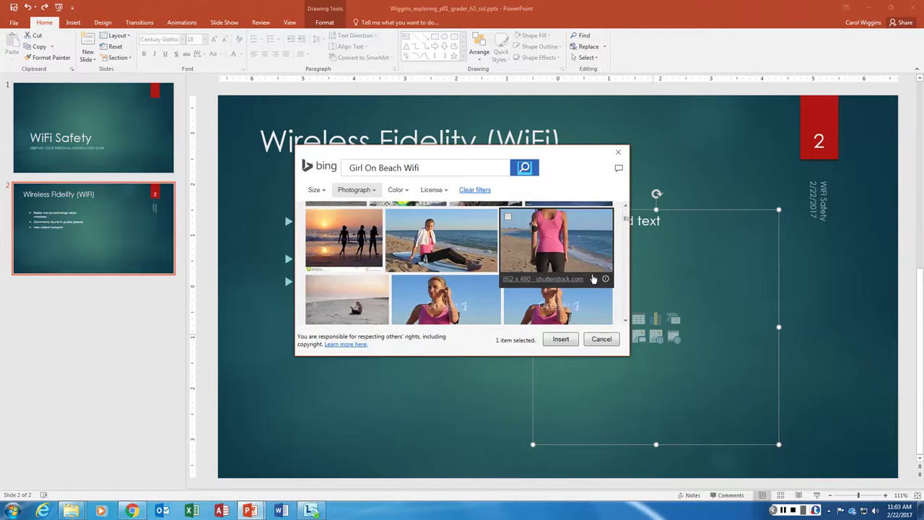
{"action": "left_click", "coordinate": [561, 339]}
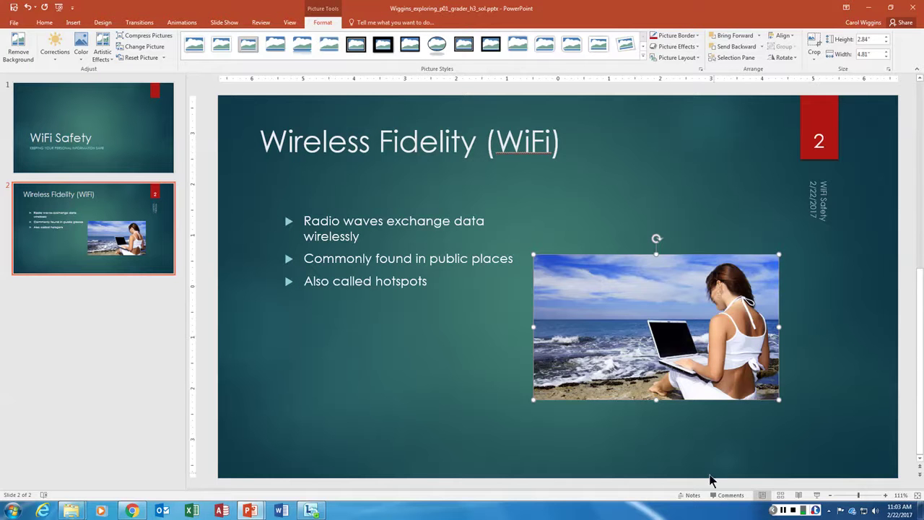
{"action": "left_click", "coordinate": [784, 510]}
{"action": "left_click", "coordinate": [783, 510]}
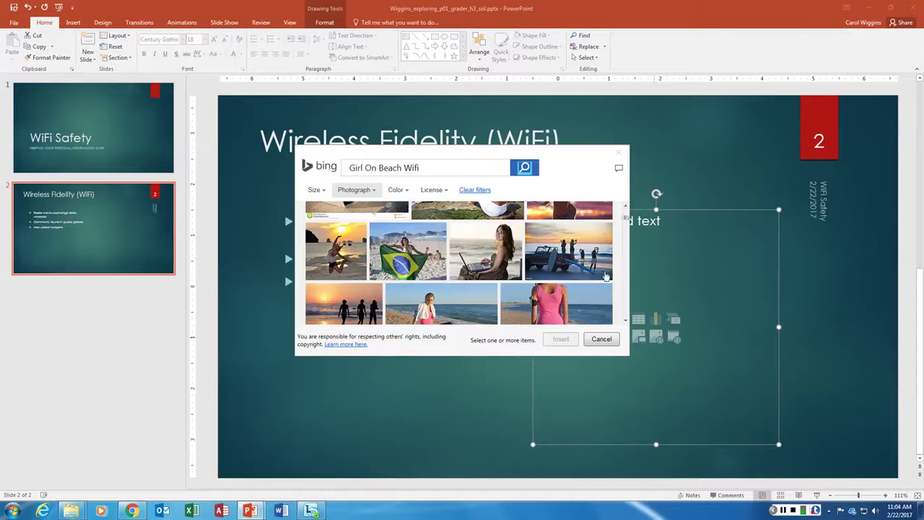
Insert the photo of a long-haired woman in a dark dress with a laptop by the sea into slide 2's empty placeholder
{"action": "mouse_move", "coordinate": [495, 245]}
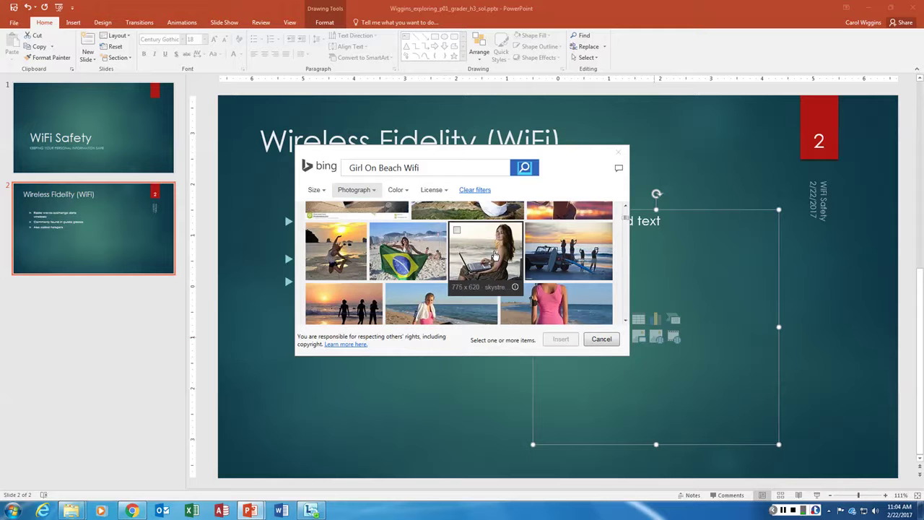
{"action": "left_click", "coordinate": [495, 257]}
{"action": "left_click", "coordinate": [562, 340]}
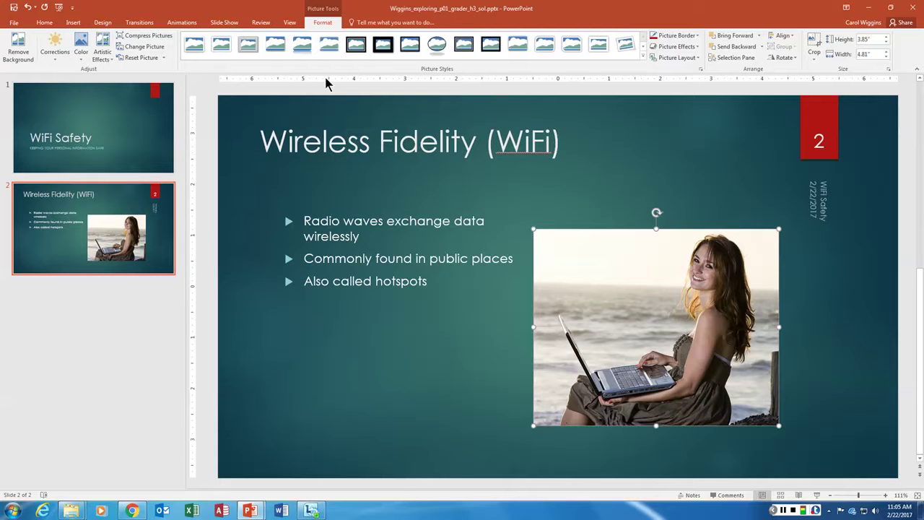
Move the inserted photo on slide 2 about 0.5 inch up and about 0.5 inch to the right
{"action": "left_click", "coordinate": [290, 23]}
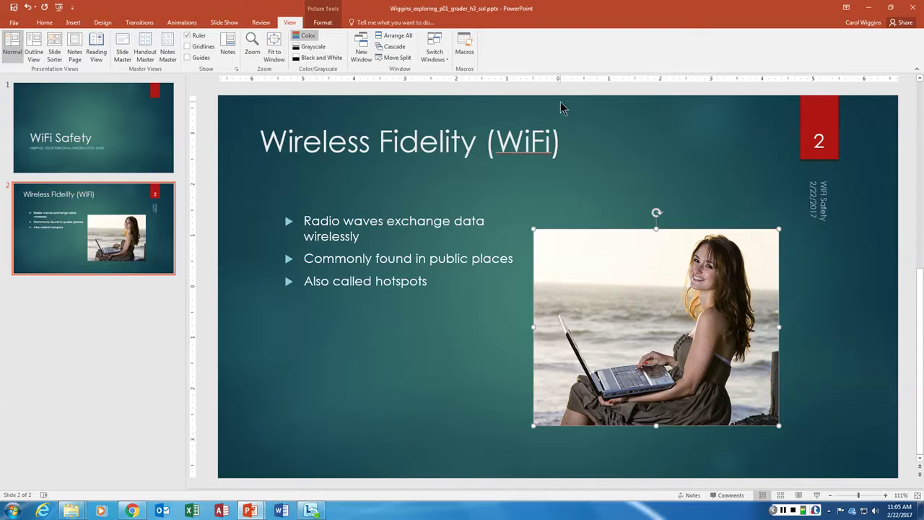
{"action": "left_click_drag", "start_coordinate": [575, 263], "coordinate": [601, 237]}
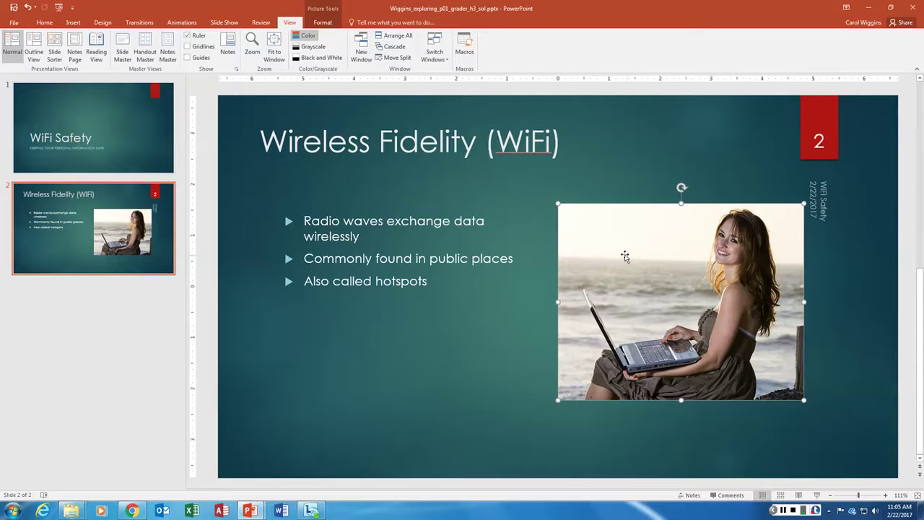
Set the slide 2 photo's horizontal and vertical positions to be measured from the Center instead of the Top Left Corner
{"action": "left_click", "coordinate": [323, 22]}
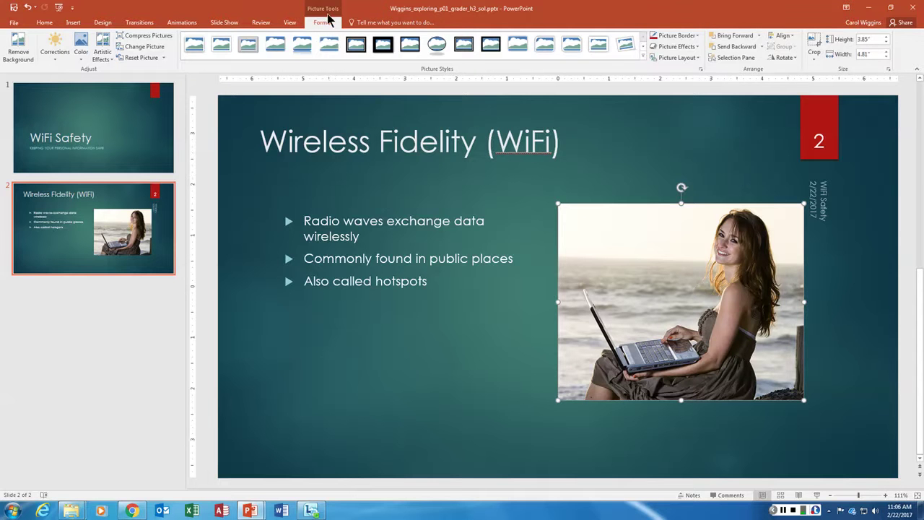
{"action": "left_click", "coordinate": [888, 69]}
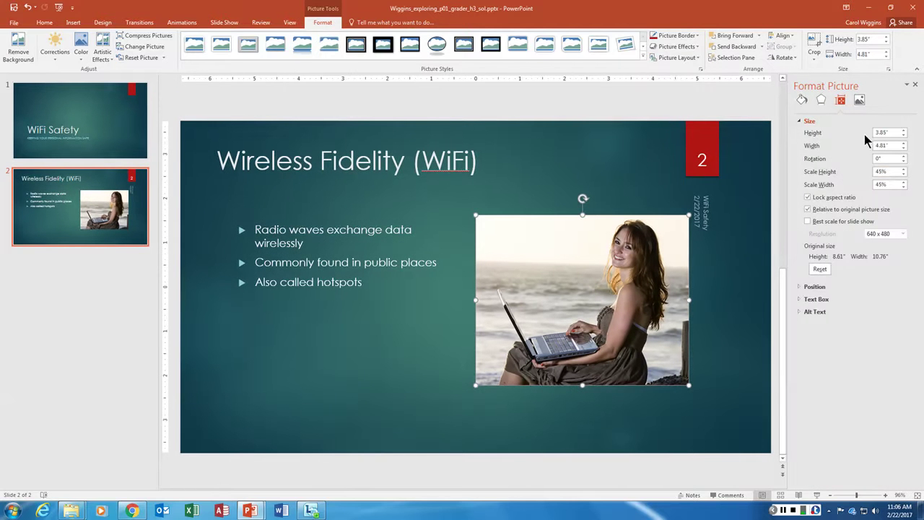
{"action": "left_click", "coordinate": [800, 287]}
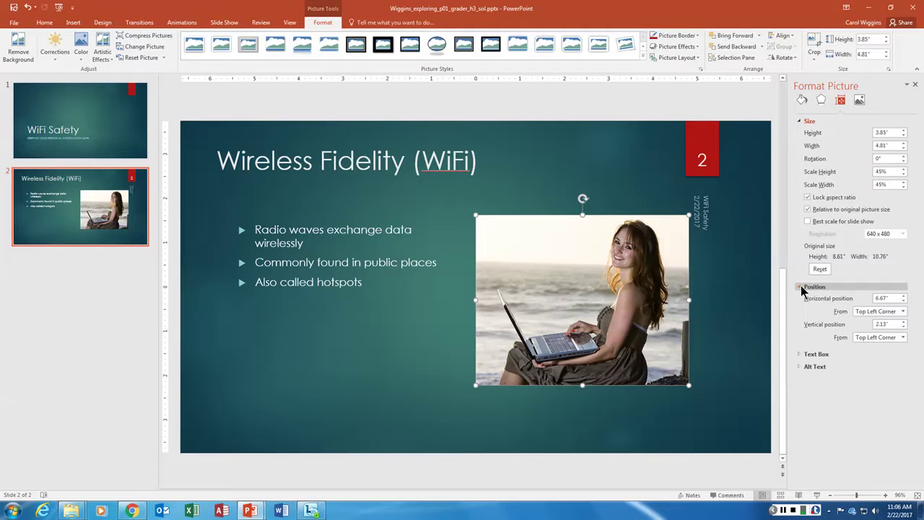
{"action": "left_click", "coordinate": [902, 311]}
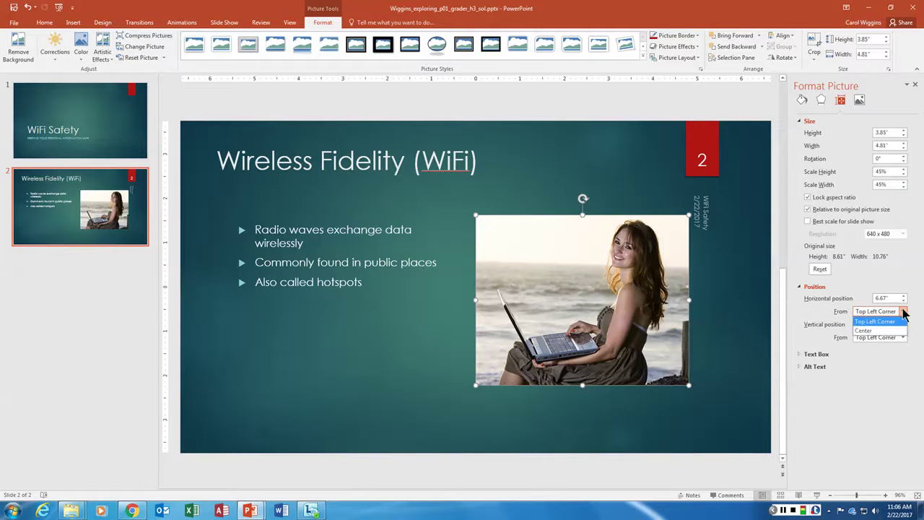
{"action": "left_click", "coordinate": [881, 329]}
{"action": "left_click", "coordinate": [902, 337]}
{"action": "left_click", "coordinate": [890, 357]}
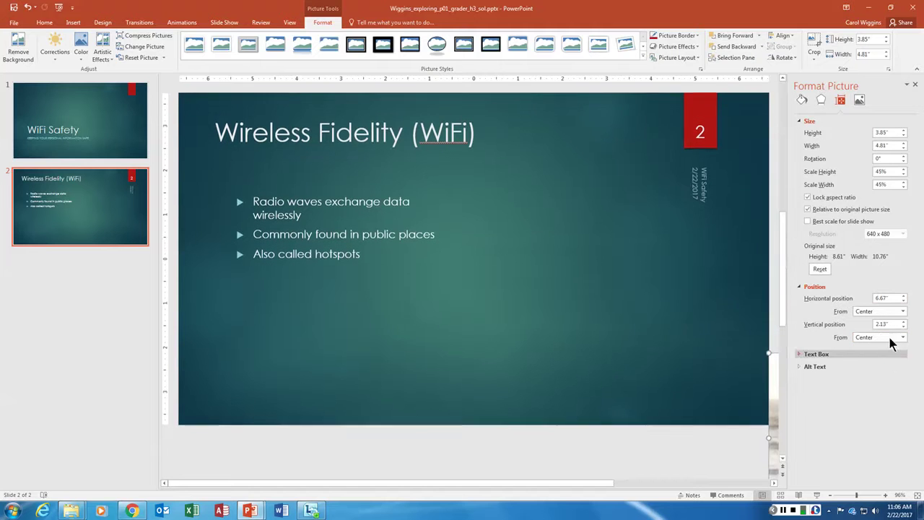
Set the photo's horizontal position to 0" and its vertical position to -1.5" from the center
{"action": "double_click", "coordinate": [887, 298]}
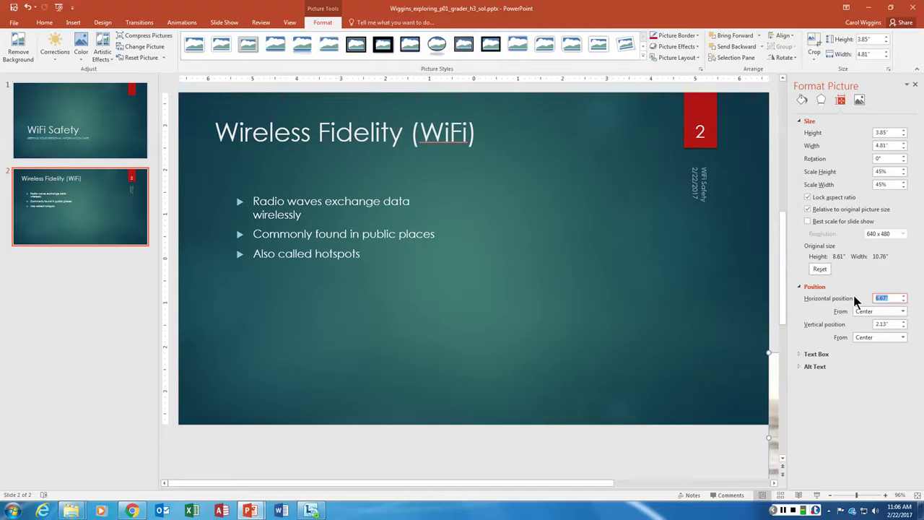
{"action": "left_click", "coordinate": [895, 326]}
{"action": "double_click", "coordinate": [890, 298]}
{"action": "type", "text": "0"}
{"action": "left_click", "coordinate": [896, 324]}
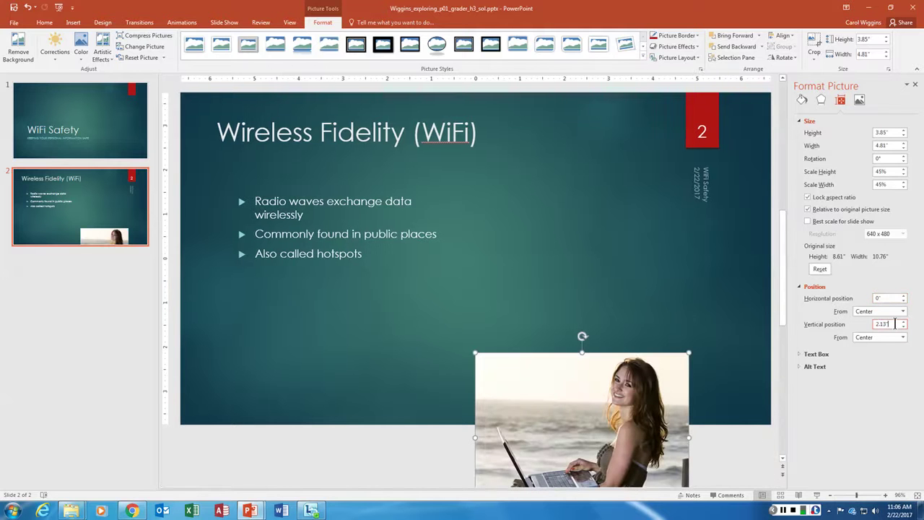
{"action": "double_click", "coordinate": [882, 324]}
{"action": "type", "text": "1"}
{"action": "type", "text": "1.5"}
{"action": "key", "text": "Return"}
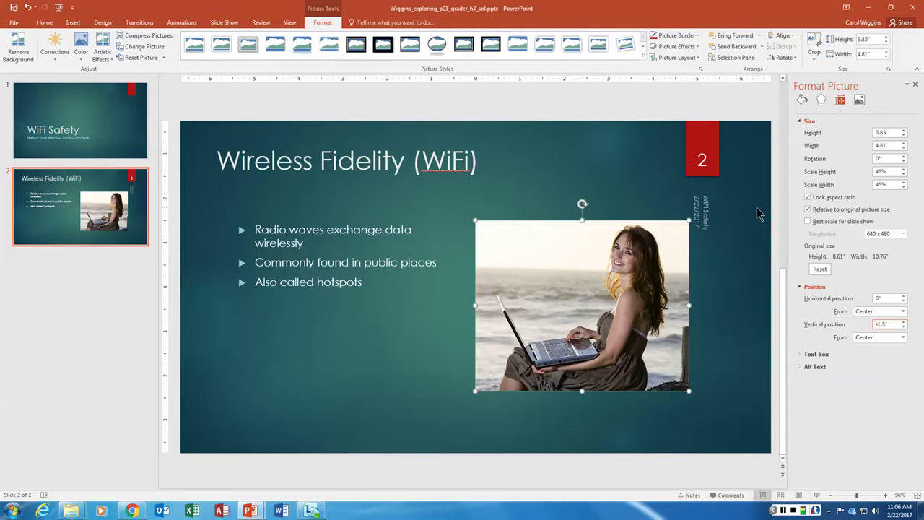
{"action": "type", "text": "-"}
Add a Title and Content slide after slide 2 and title it "WiFi Hotspot Security"
{"action": "left_click", "coordinate": [47, 23]}
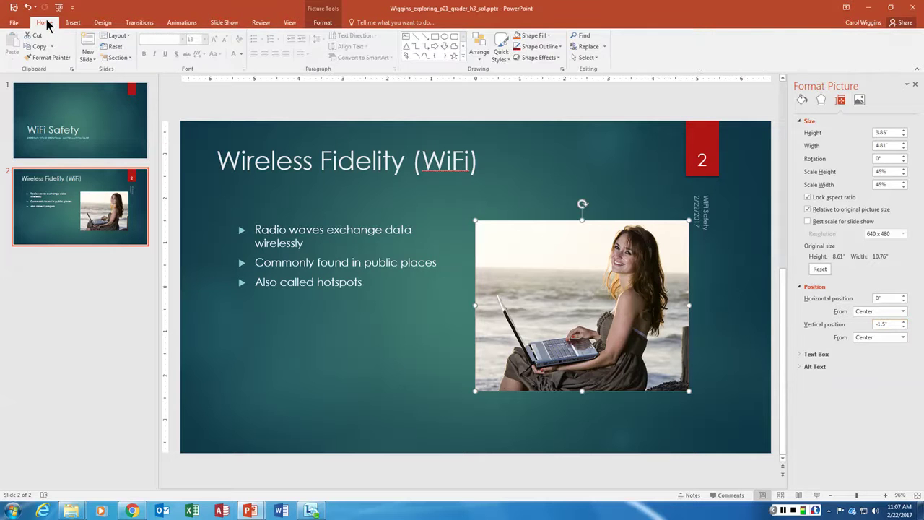
{"action": "left_click", "coordinate": [92, 58]}
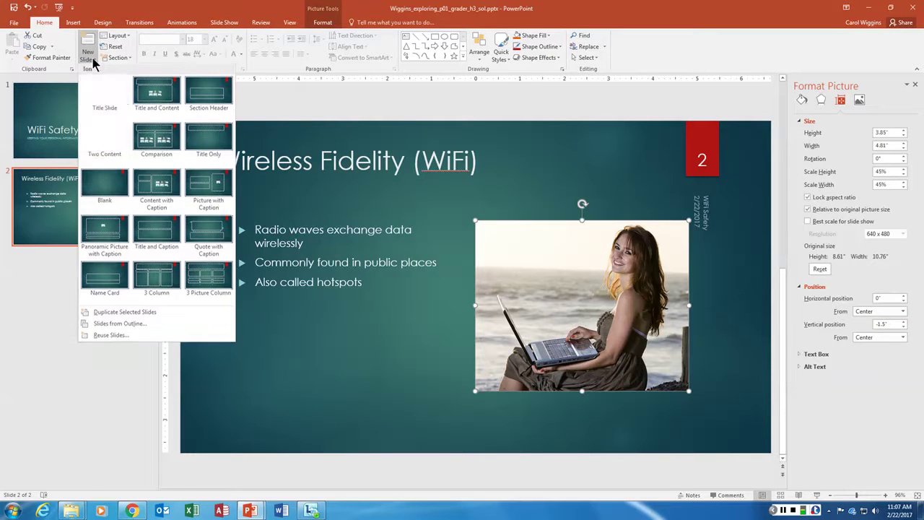
{"action": "left_click", "coordinate": [173, 119]}
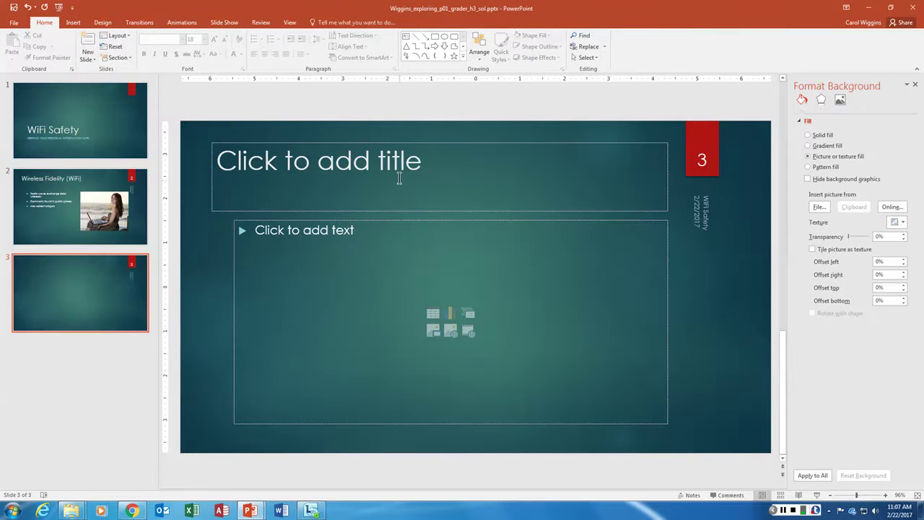
{"action": "left_click", "coordinate": [399, 179]}
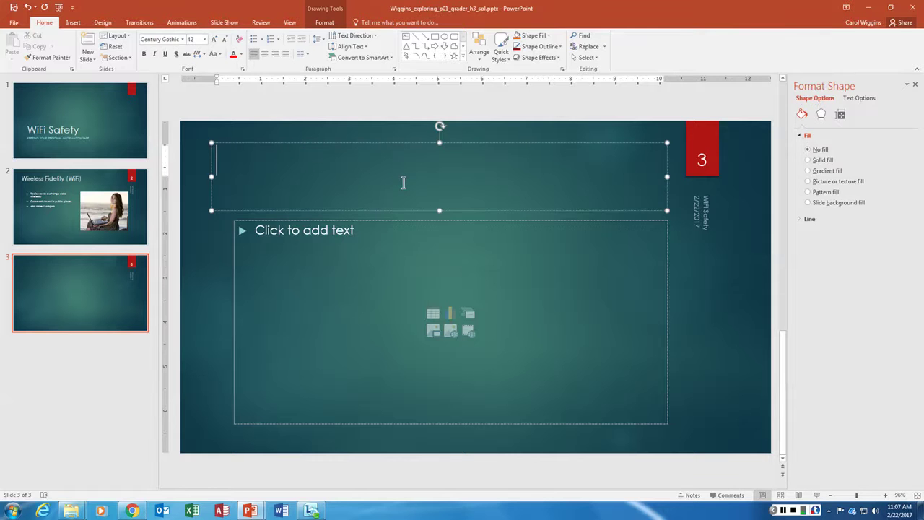
{"action": "type", "text": "WiFi Hotspot"}
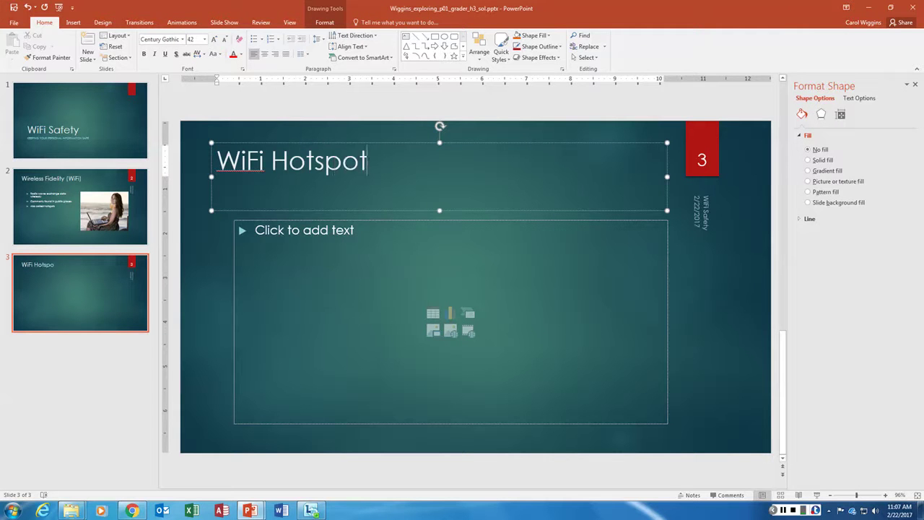
{"action": "type", "text": " Security"}
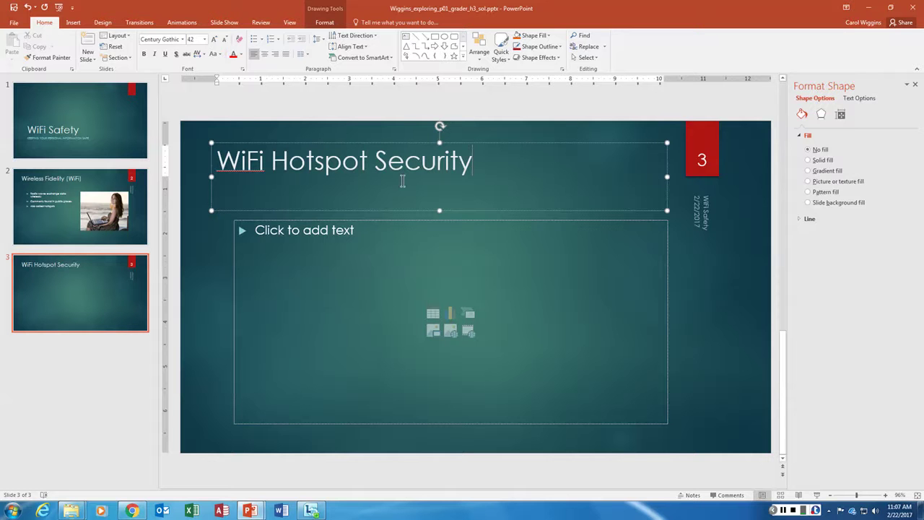
Enter the bullets "Avoid unsecured networks" and "Don't access confidential information" in slide 3's content placeholder
{"action": "left_click", "coordinate": [328, 238]}
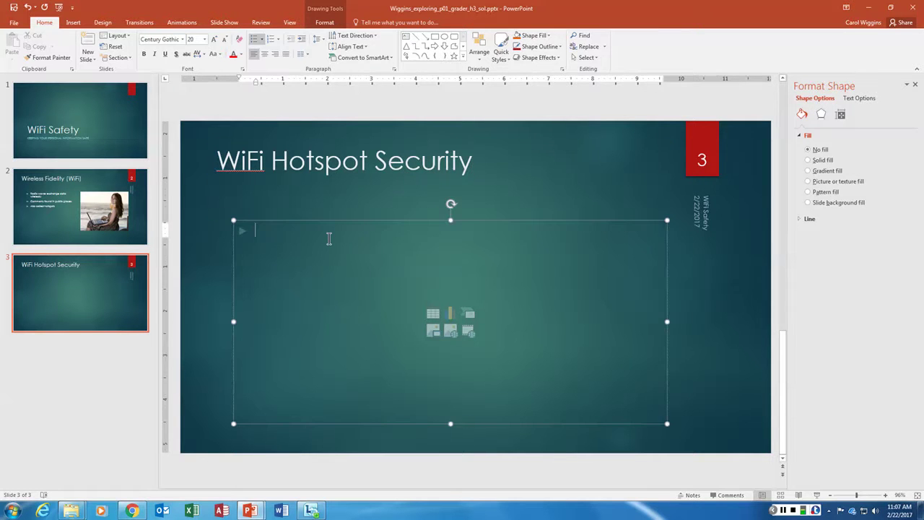
{"action": "type", "text": "Av"}
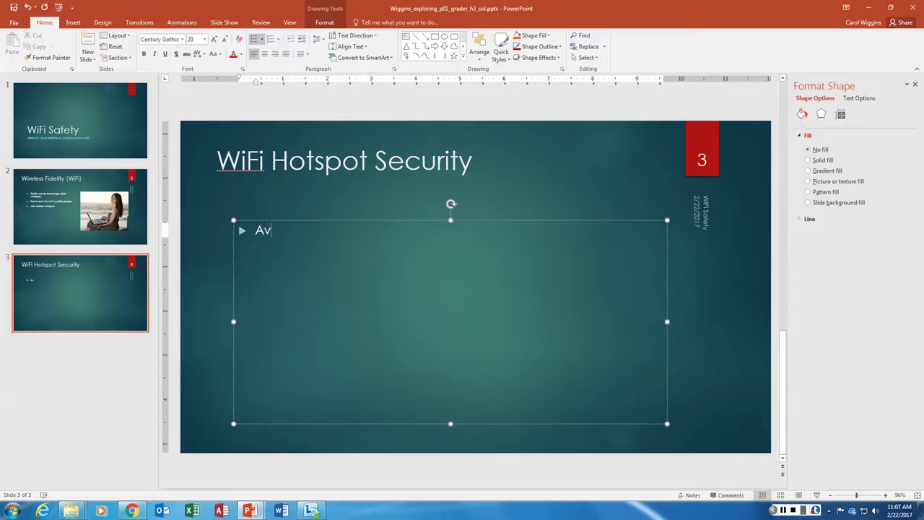
{"action": "type", "text": "oid unsecured networks"}
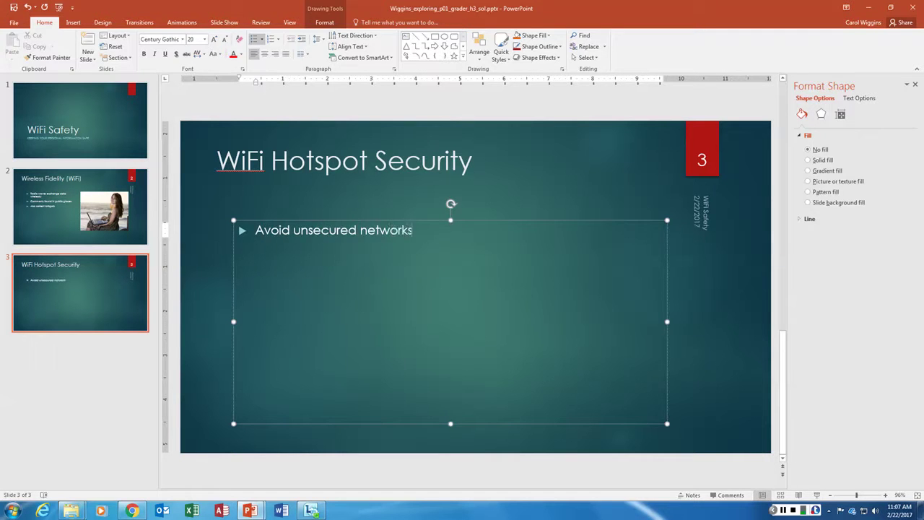
{"action": "key", "text": "Return"}
{"action": "type", "text": "Don't access"}
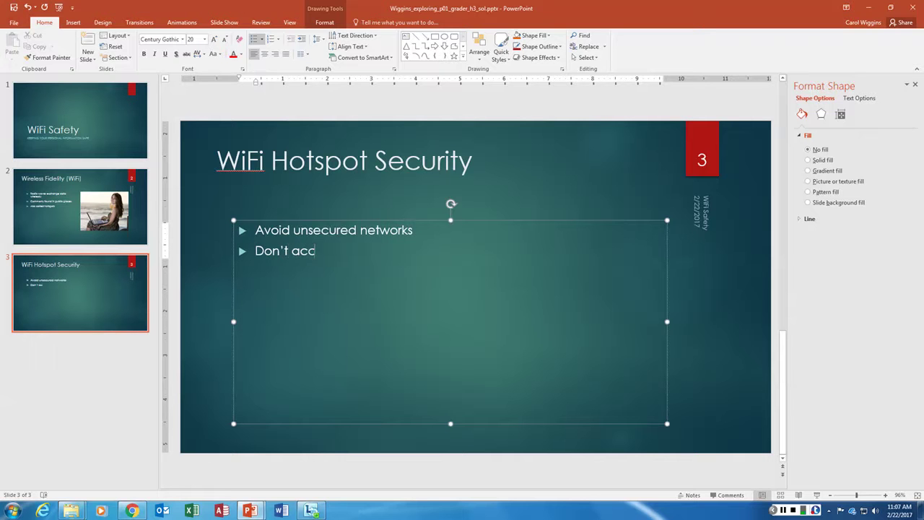
{"action": "type", "text": " confidential information"}
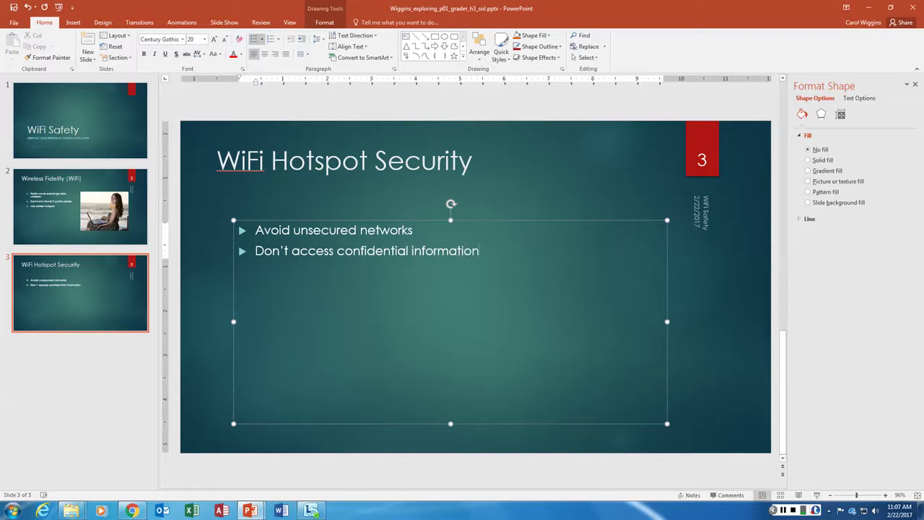
Add a third bullet on slide 3 reading: Set network locations to "Public"
{"action": "key", "text": "Return"}
{"action": "type", "text": "Set security"}
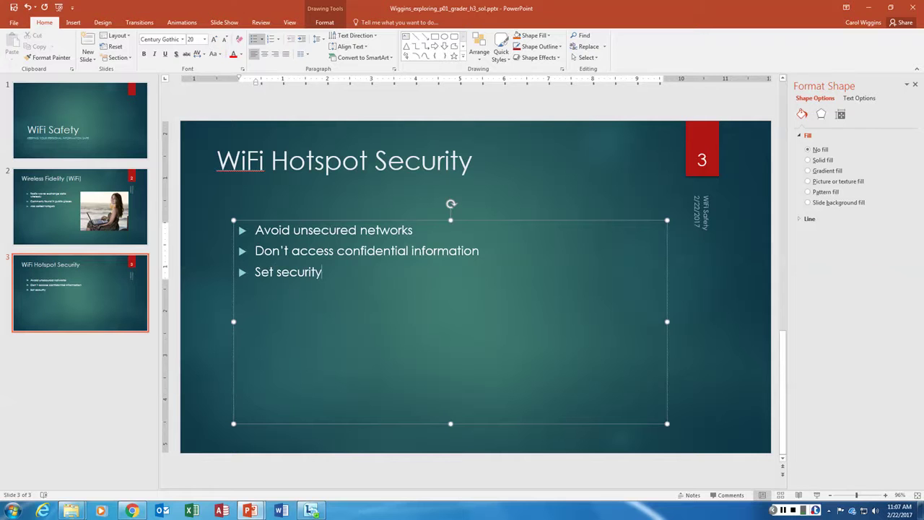
{"action": "type", "text": " locations to"}
{"action": "key", "text": "BackSpace"}
{"action": "key", "text": "BackSpace"}
{"action": "key", "text": "BackSpace"}
{"action": "key", "text": "BackSpace"}
{"action": "key", "text": "BackSpace"}
{"action": "key", "text": "BackSpace"}
{"action": "key", "text": "BackSpace"}
{"action": "key", "text": "BackSpace"}
{"action": "key", "text": "BackSpace"}
{"action": "key", "text": "BackSpace"}
{"action": "key", "text": "BackSpace"}
{"action": "key", "text": "BackSpace"}
{"action": "key", "text": "BackSpace"}
{"action": "key", "text": "BackSpace"}
{"action": "key", "text": "BackSpace"}
{"action": "key", "text": "BackSpace"}
{"action": "key", "text": "BackSpace"}
{"action": "key", "text": "BackSpace"}
{"action": "key", "text": "BackSpace"}
{"action": "key", "text": "BackSpace"}
{"action": "type", "text": "network locations to"}
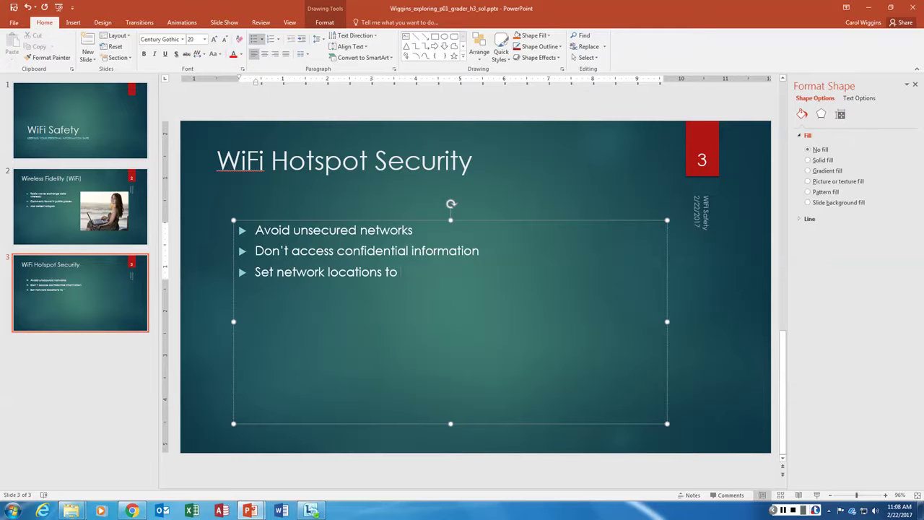
{"action": "type", "text": " \"Public\""}
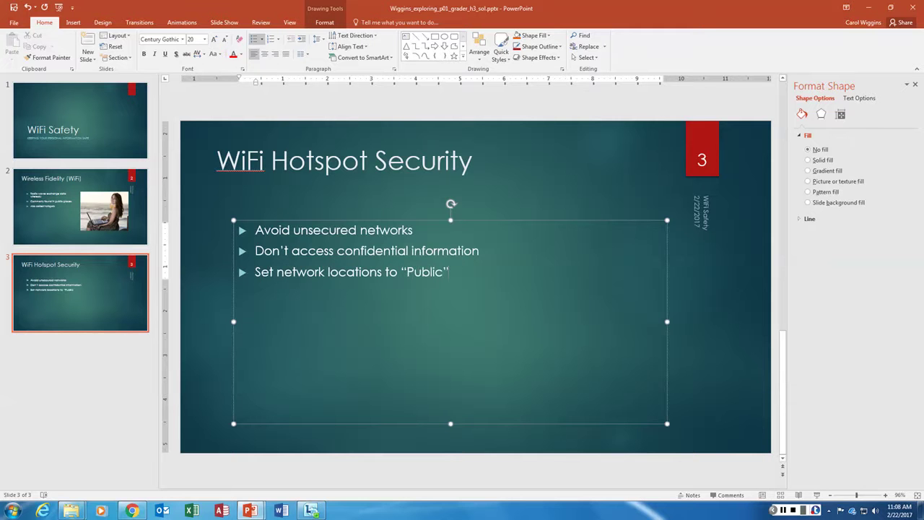
Add a fourth bullet on slide 3 reading "Keep security software up-to-date"
{"action": "key", "text": "Return"}
{"action": "type", "text": "Keep se"}
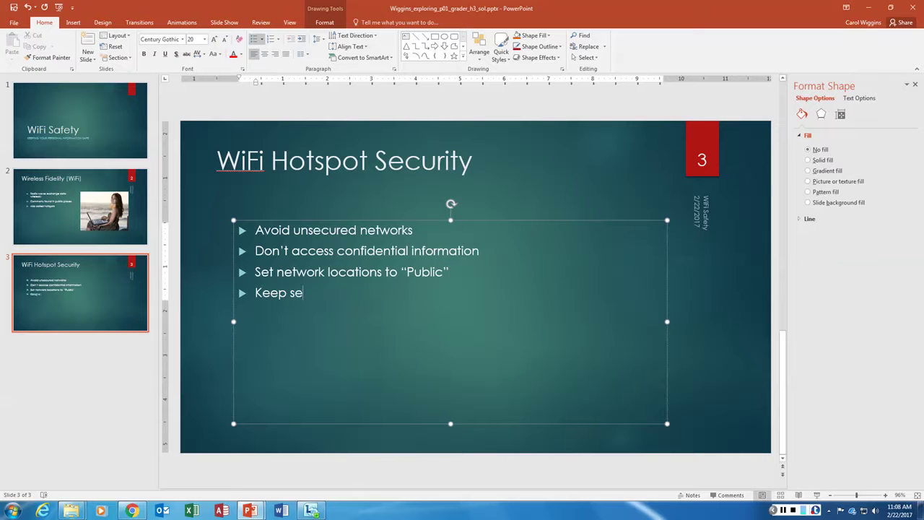
{"action": "type", "text": "curity software up"}
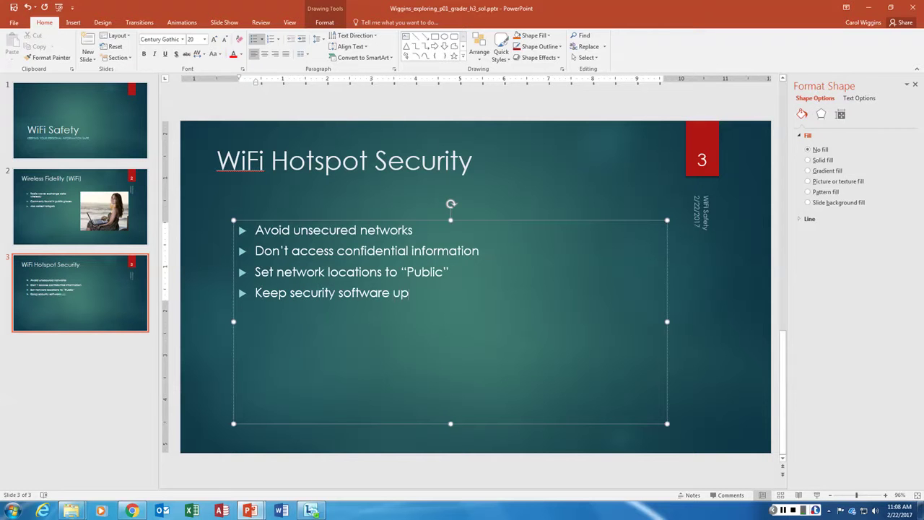
{"action": "type", "text": "-to-date"}
{"action": "left_click", "coordinate": [783, 509]}
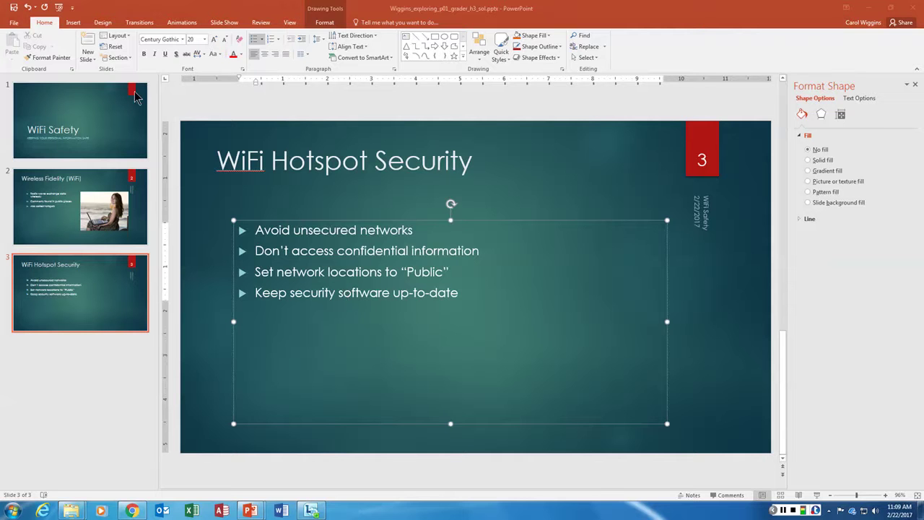
Show the notes area and add slide 3's speaker note "Despite the threats, there are several ways to protect yourself and your computer."
{"action": "left_click", "coordinate": [289, 24]}
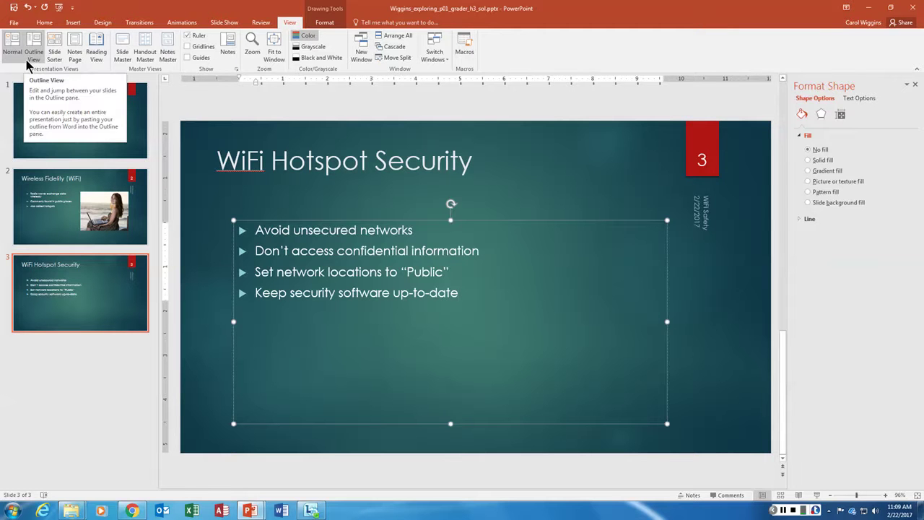
{"action": "left_click", "coordinate": [227, 46]}
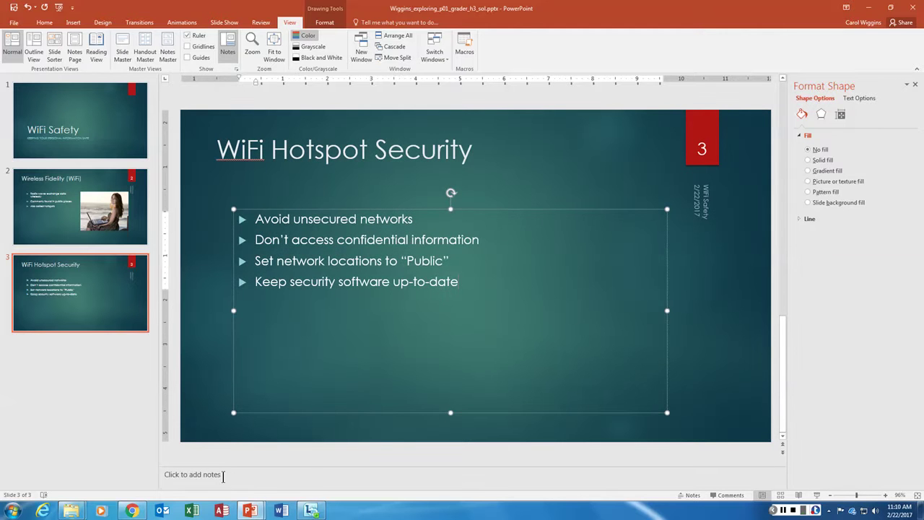
{"action": "left_click", "coordinate": [223, 477]}
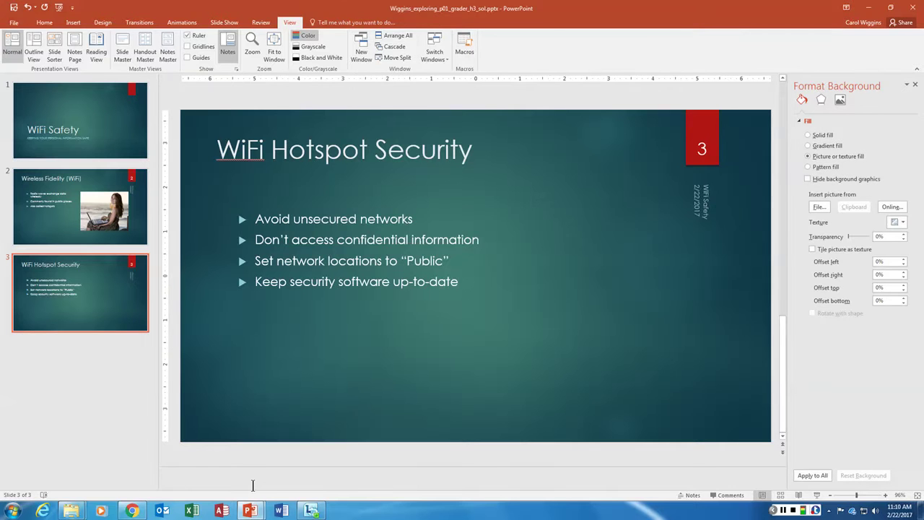
{"action": "type", "text": "Despite the threats, there are several "}
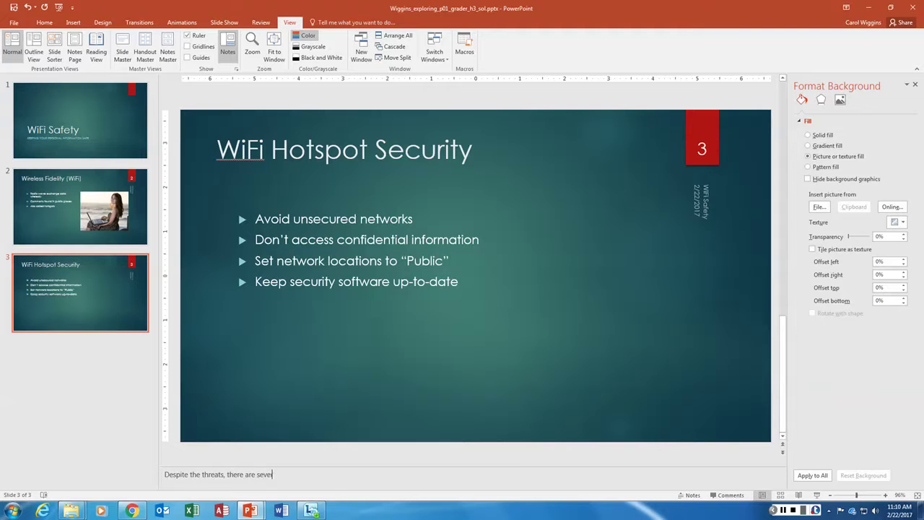
{"action": "type", "text": "ways tpo"}
{"action": "key", "text": "BackSpace"}
{"action": "key", "text": "BackSpace"}
{"action": "type", "text": "o protect yourself"}
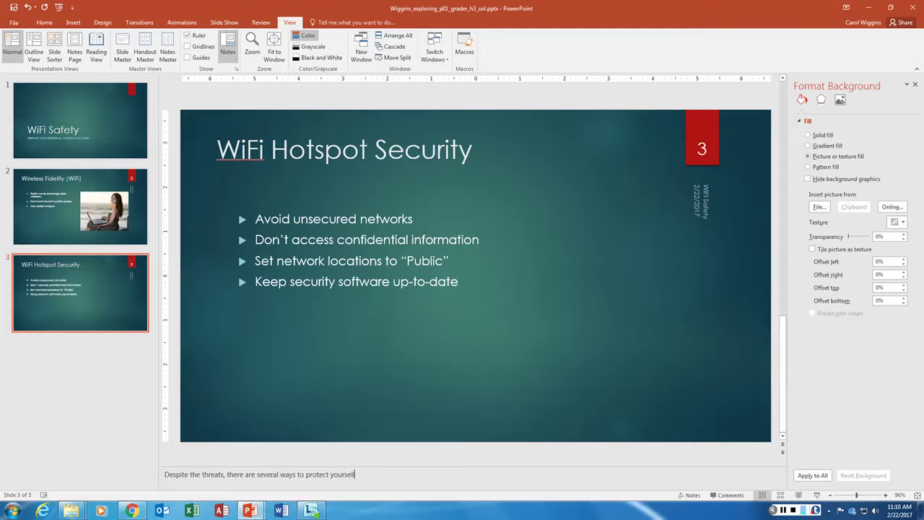
{"action": "type", "text": " and your computer."}
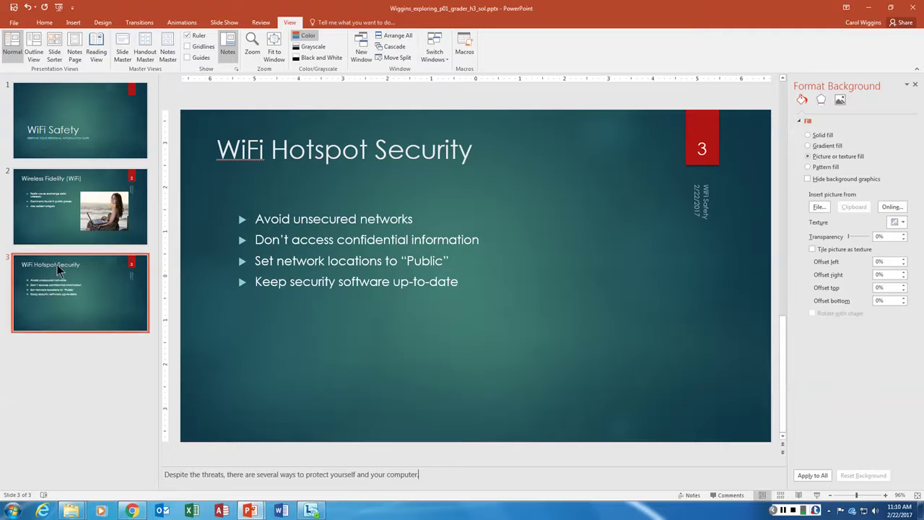
Add a Blank slide after slide 3 and insert a table with two columns and four rows on it
{"action": "left_click", "coordinate": [73, 22]}
{"action": "left_click", "coordinate": [15, 61]}
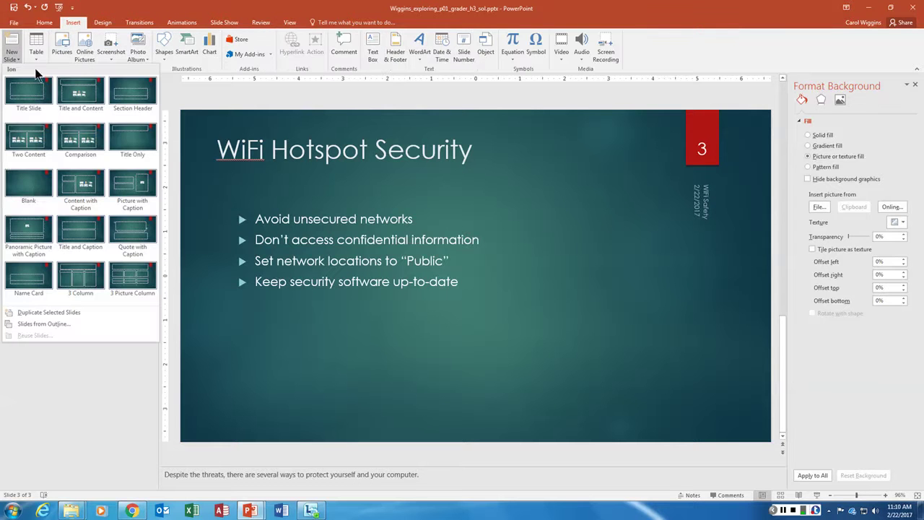
{"action": "left_click", "coordinate": [28, 188]}
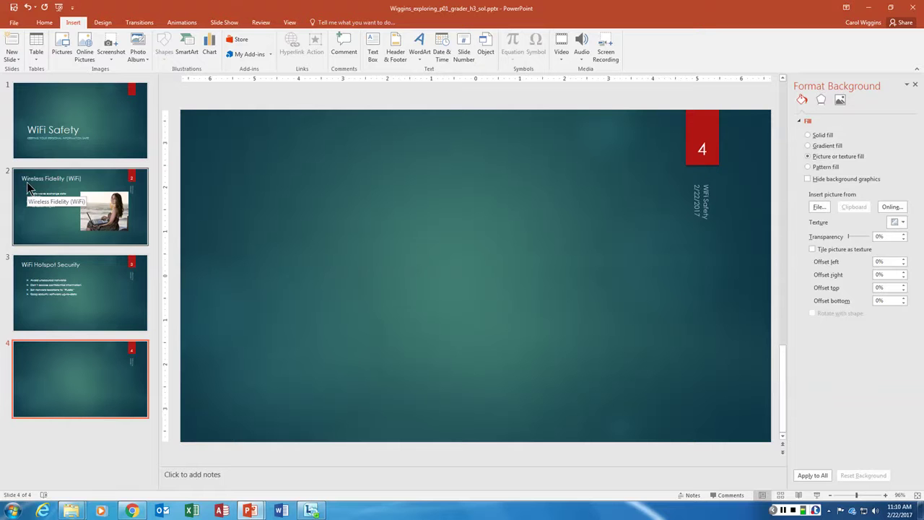
{"action": "left_click", "coordinate": [34, 56]}
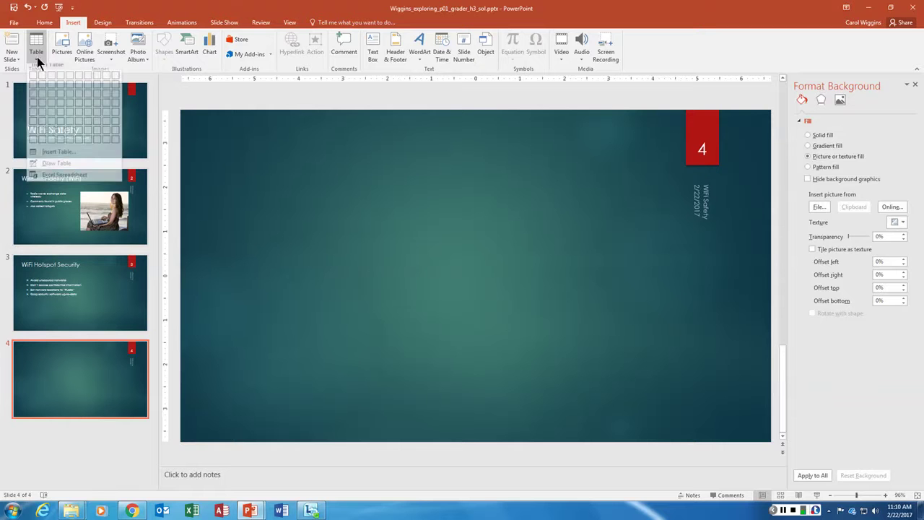
{"action": "left_click", "coordinate": [44, 110]}
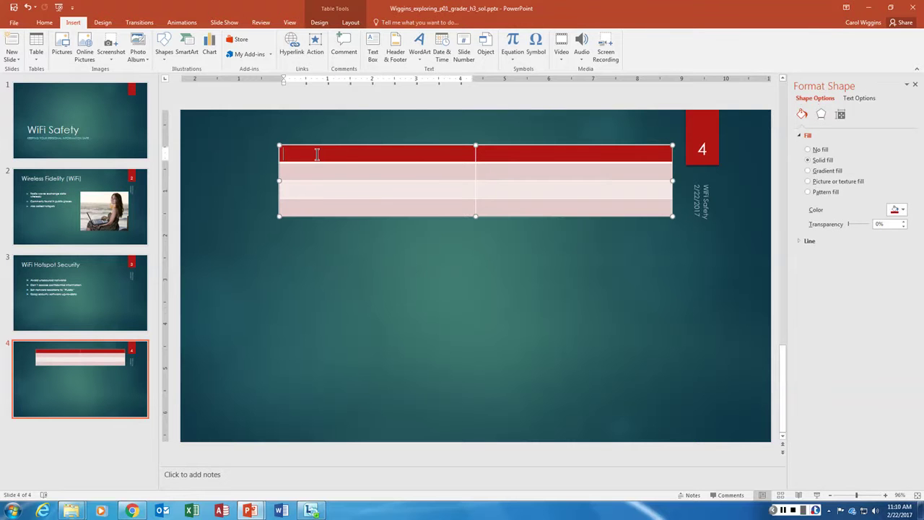
Enter the headings "Threat" and "Explanation" in the header row of slide 4's table
{"action": "type", "text": "Threat"}
{"action": "key", "text": "Tab"}
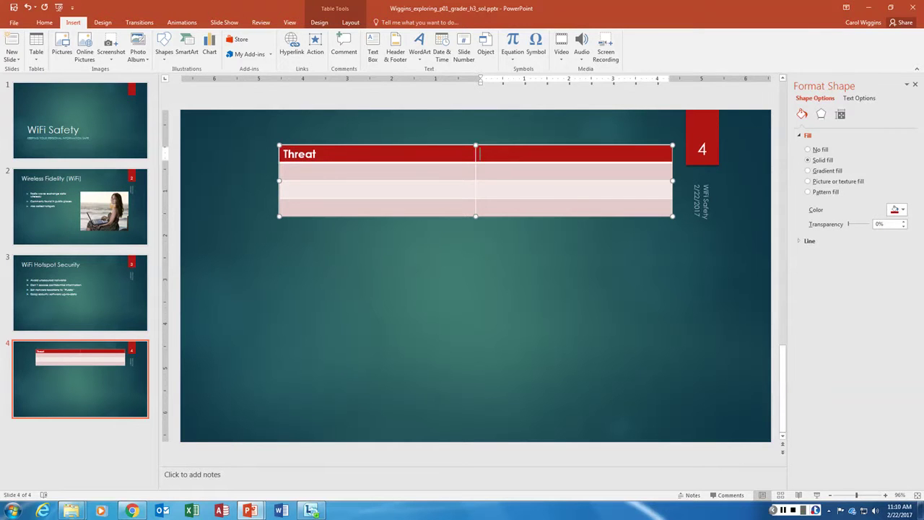
{"action": "type", "text": "Explanation"}
{"action": "key", "text": "Tab"}
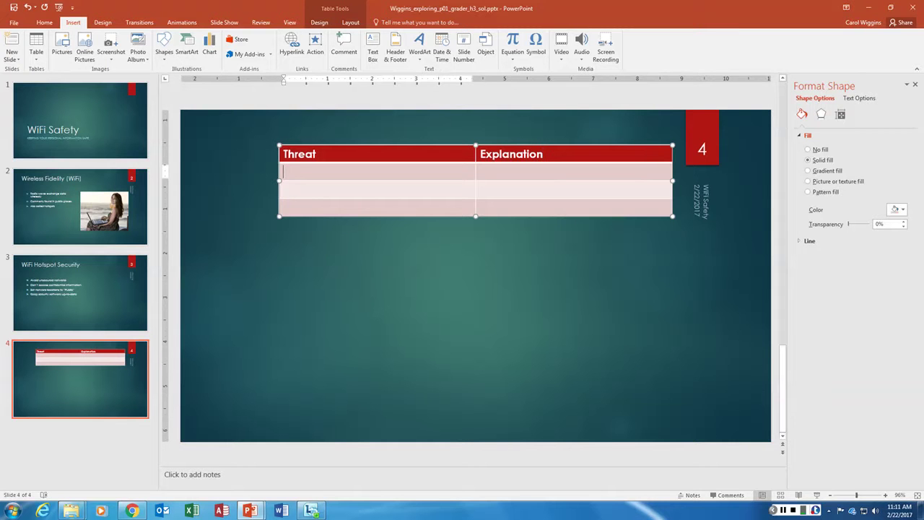
Fill the table's second row with "Identity Theft" and "Use of your personal information for financial gain."
{"action": "type", "text": "Identity Theft"}
{"action": "key", "text": "Tab"}
{"action": "type", "text": "Use o"}
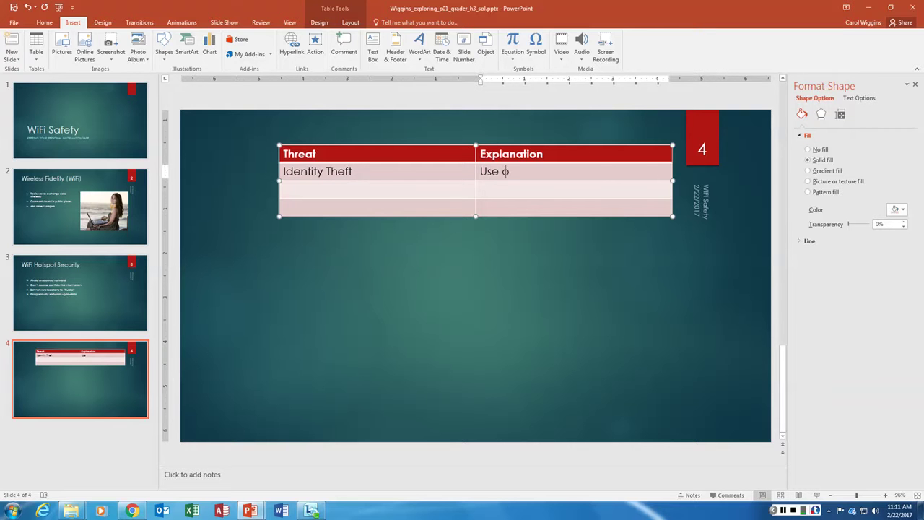
{"action": "type", "text": "f your personal informtiaon"}
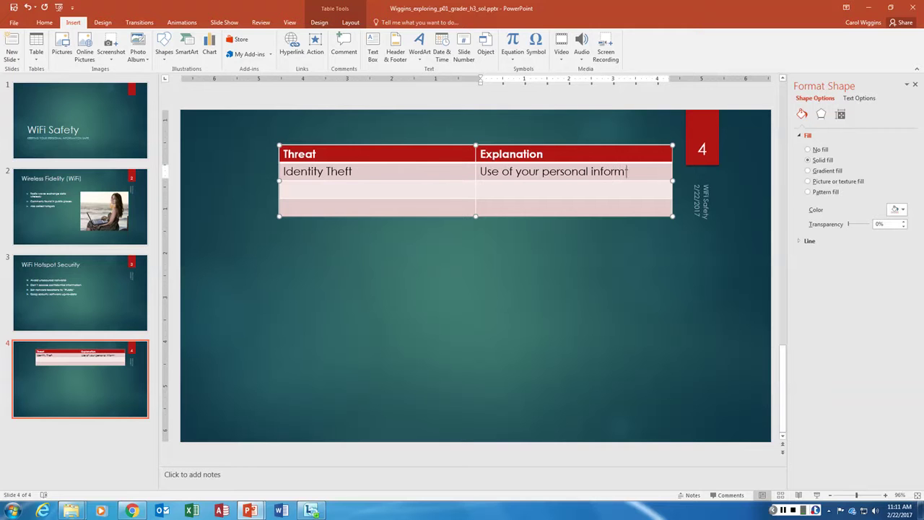
{"action": "key", "text": "BackSpace"}
{"action": "key", "text": "BackSpace"}
{"action": "key", "text": "BackSpace"}
{"action": "key", "text": "BackSpace"}
{"action": "key", "text": "BackSpace"}
{"action": "type", "text": "ation"}
{"action": "type", "text": " for"}
{"action": "type", "text": " financial go"}
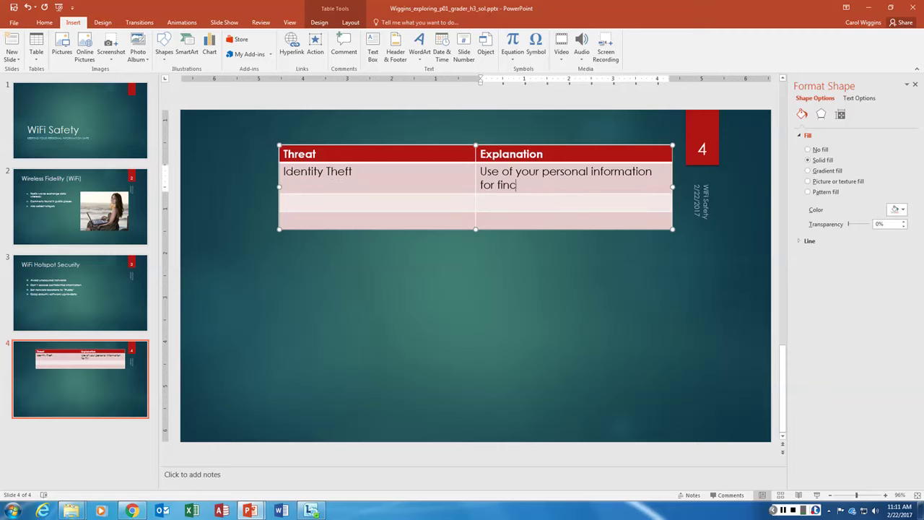
{"action": "type", "text": "in."}
{"action": "key", "text": "Tab"}
Fill the table's third row with "Hacking" and "Unauthorized computer or network access."
{"action": "type", "text": "Hacking"}
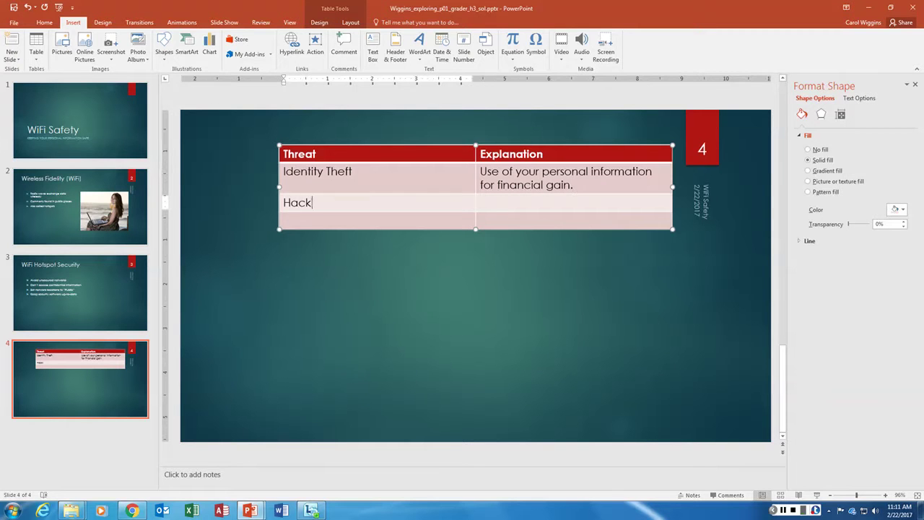
{"action": "key", "text": "Tab"}
{"action": "type", "text": "Unau"}
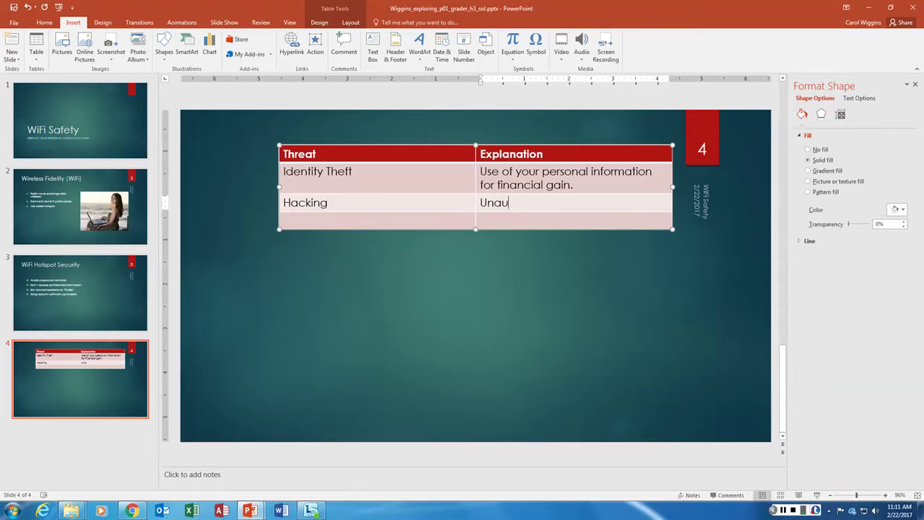
{"action": "type", "text": "thorized computer or net"}
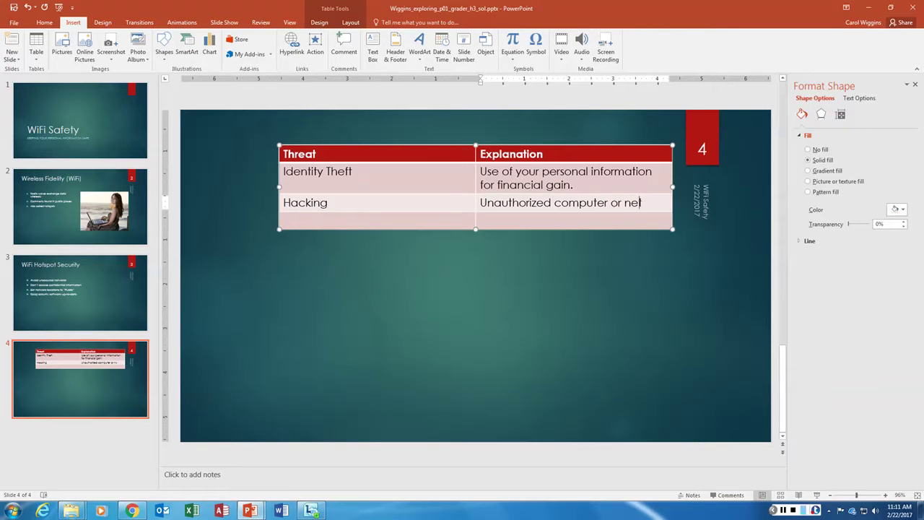
{"action": "type", "text": "work access."}
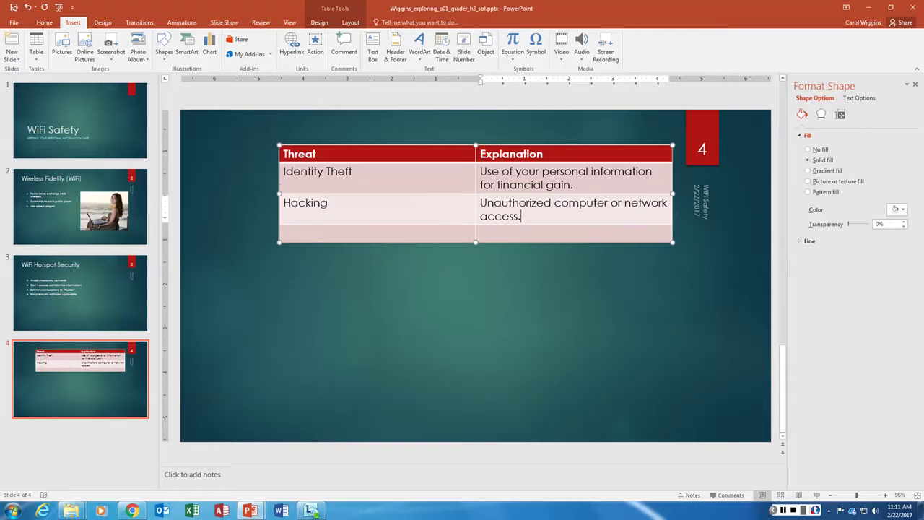
Fill the table's last row with "Malware" and "Programs designed to be harmful."
{"action": "left_click", "coordinate": [323, 229]}
{"action": "type", "text": "Malware"}
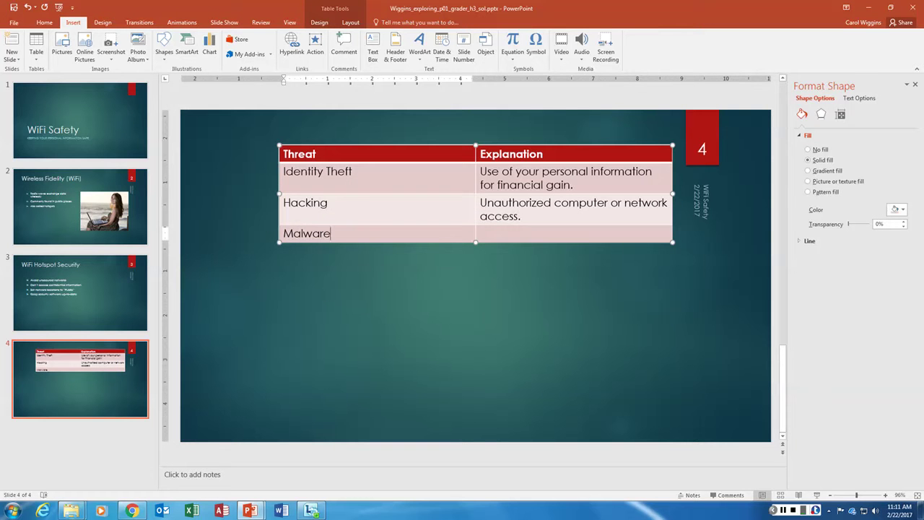
{"action": "key", "text": "Tab"}
{"action": "type", "text": "Programs designe"}
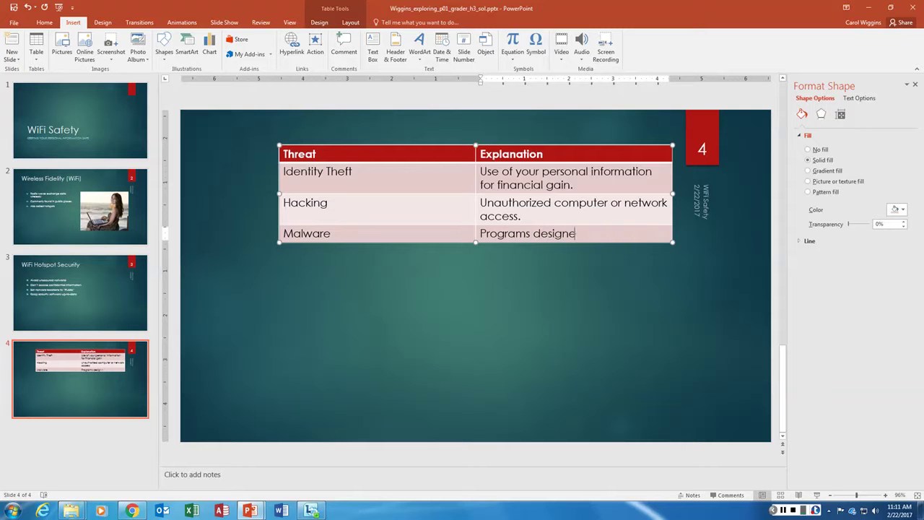
{"action": "type", "text": "d to be harmful."}
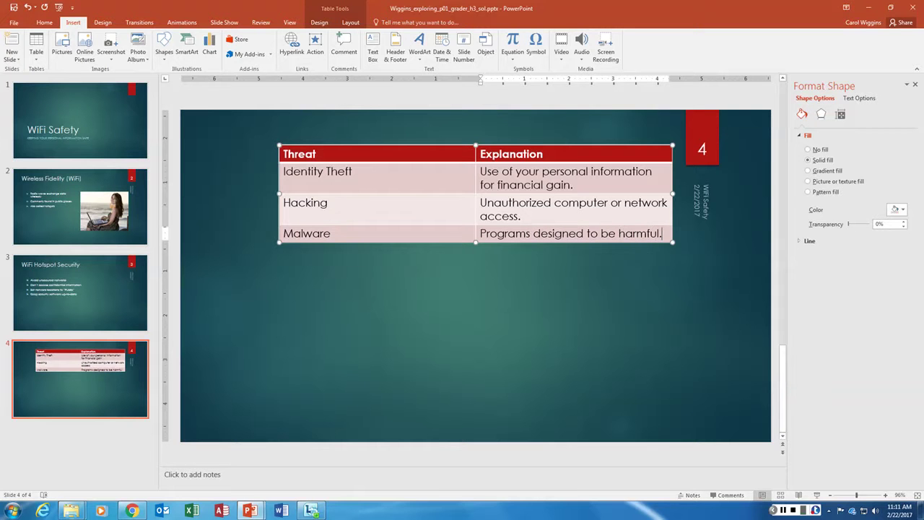
Apply the Fade transition to all slides in the presentation
{"action": "left_click", "coordinate": [785, 510]}
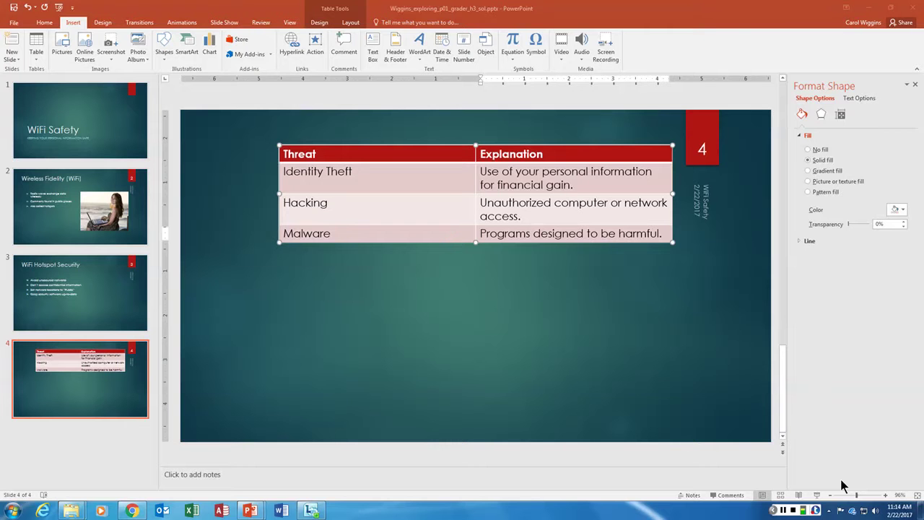
{"action": "left_click", "coordinate": [139, 23]}
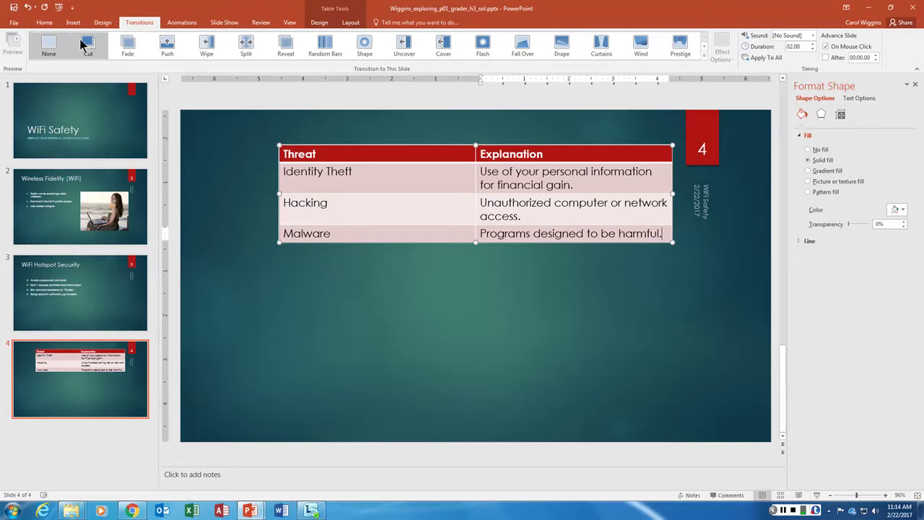
{"action": "left_click", "coordinate": [704, 56]}
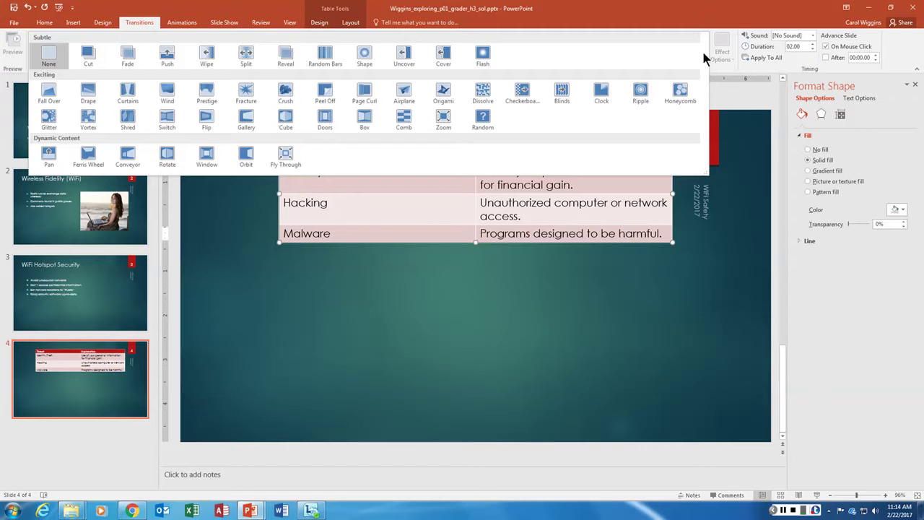
{"action": "left_click", "coordinate": [127, 55]}
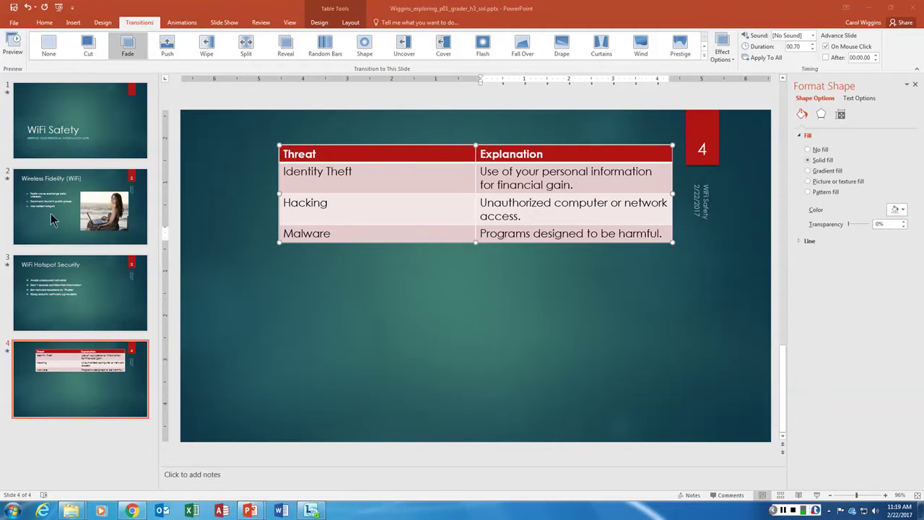
Apply the Bounce animation to both the bulleted text box and the picture on slide 2
{"action": "left_click", "coordinate": [95, 185]}
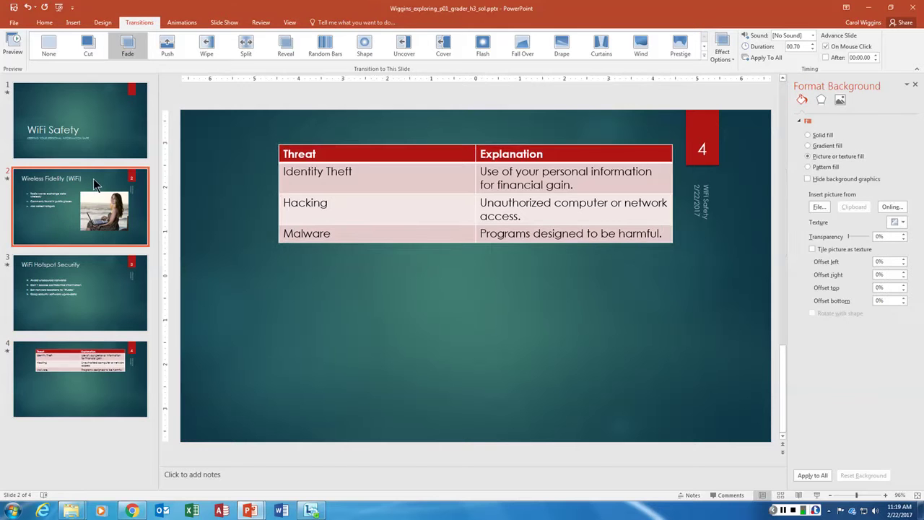
{"action": "left_click", "coordinate": [397, 218]}
{"action": "left_click", "coordinate": [363, 210]}
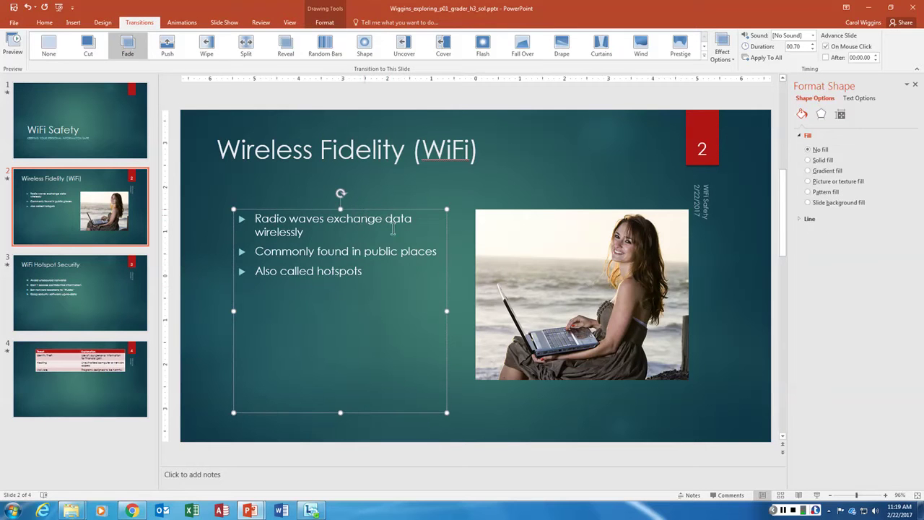
{"action": "left_click", "coordinate": [538, 216], "text": "ctrl"}
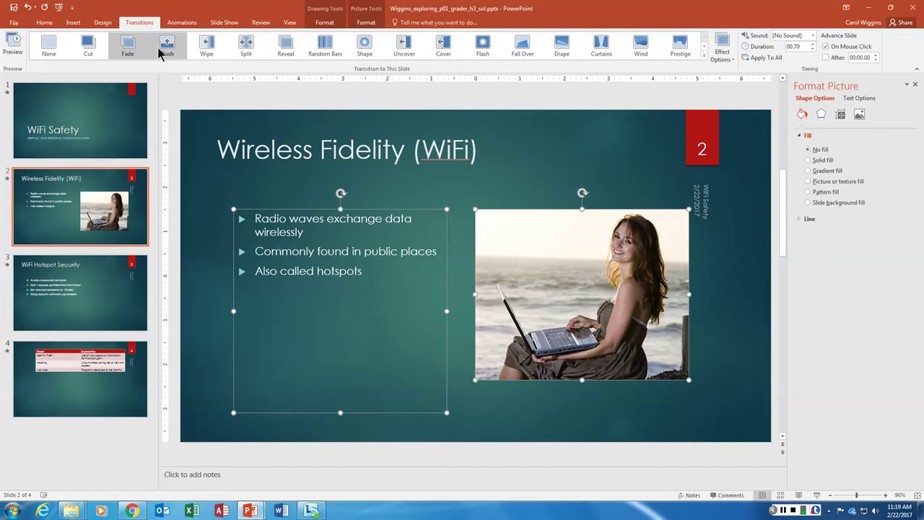
{"action": "left_click", "coordinate": [705, 56]}
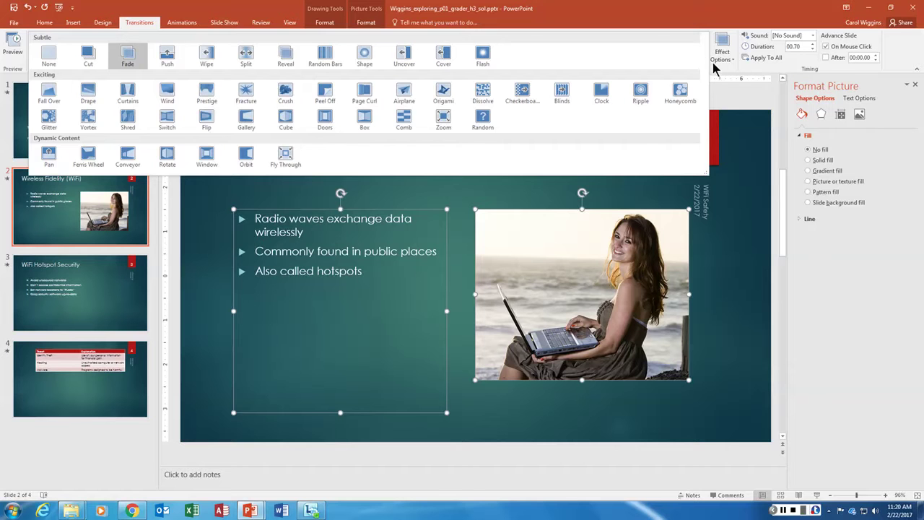
{"action": "left_click", "coordinate": [715, 63]}
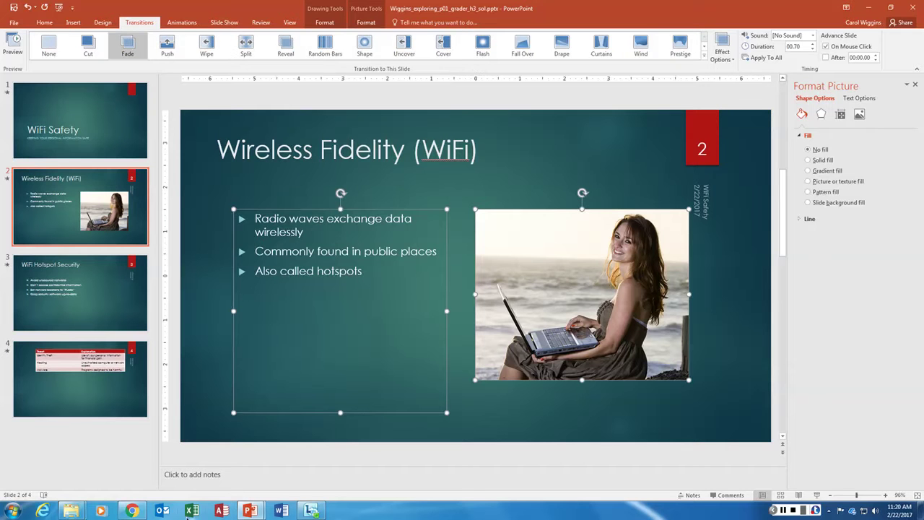
{"action": "left_click", "coordinate": [785, 511]}
{"action": "left_click", "coordinate": [790, 511]}
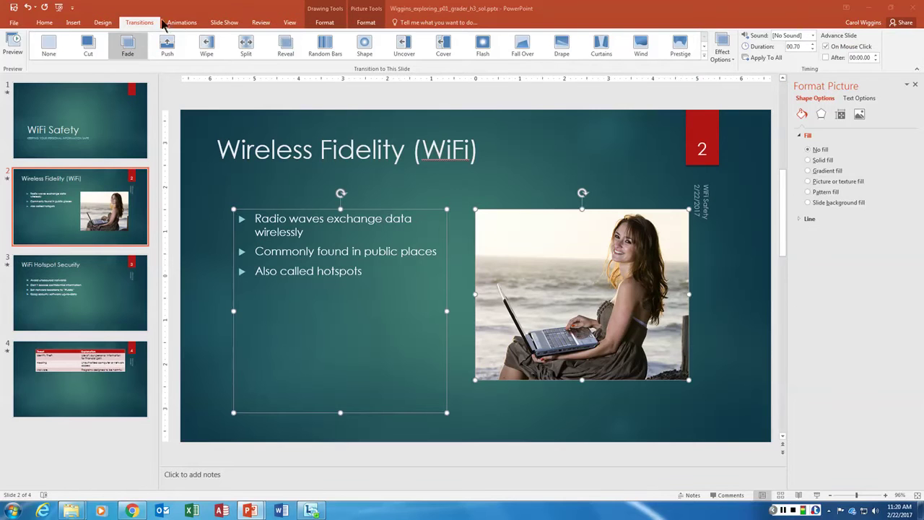
{"action": "left_click", "coordinate": [183, 23]}
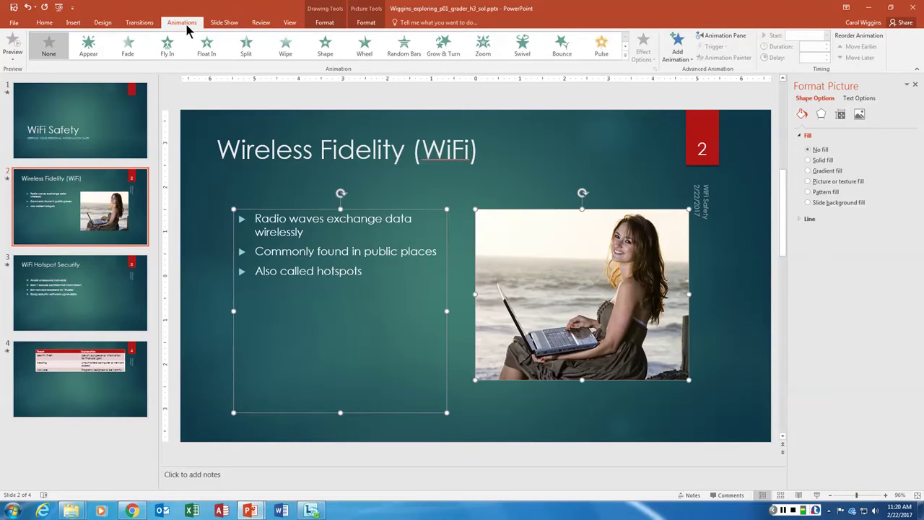
{"action": "left_click", "coordinate": [561, 44]}
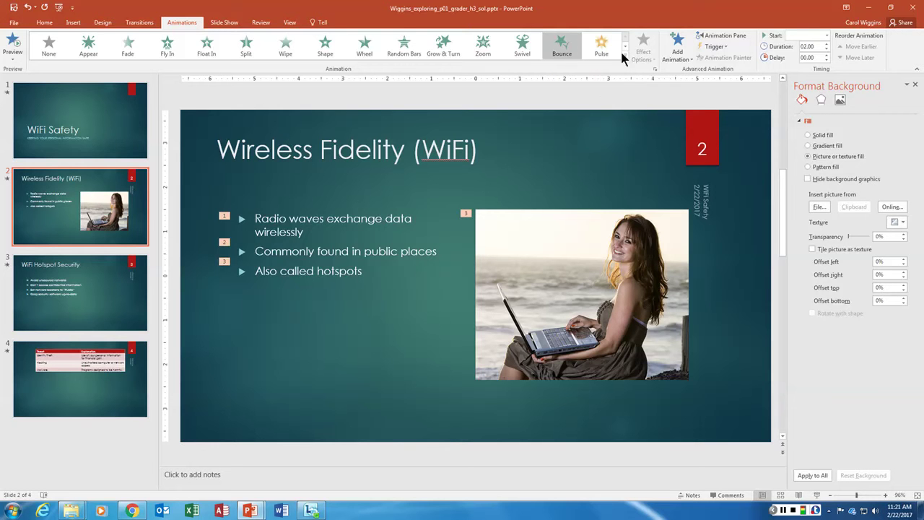
Set the Bounce animation sequence of slide 2's bulleted text to All at Once
{"action": "left_click", "coordinate": [349, 216]}
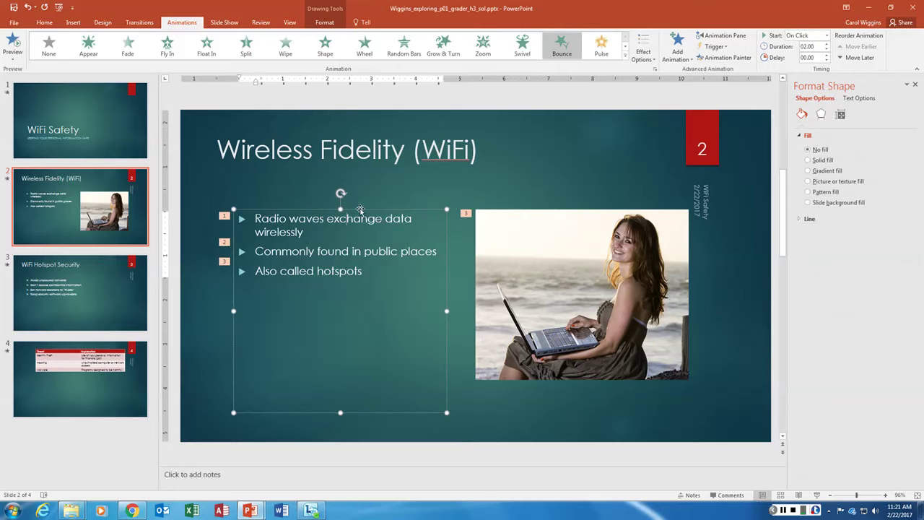
{"action": "left_click", "coordinate": [382, 209]}
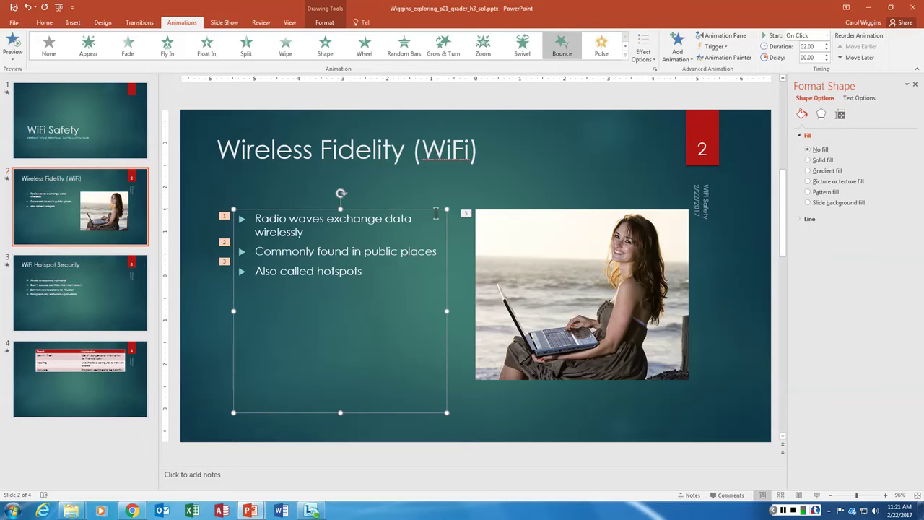
{"action": "left_click", "coordinate": [520, 214], "text": "shift"}
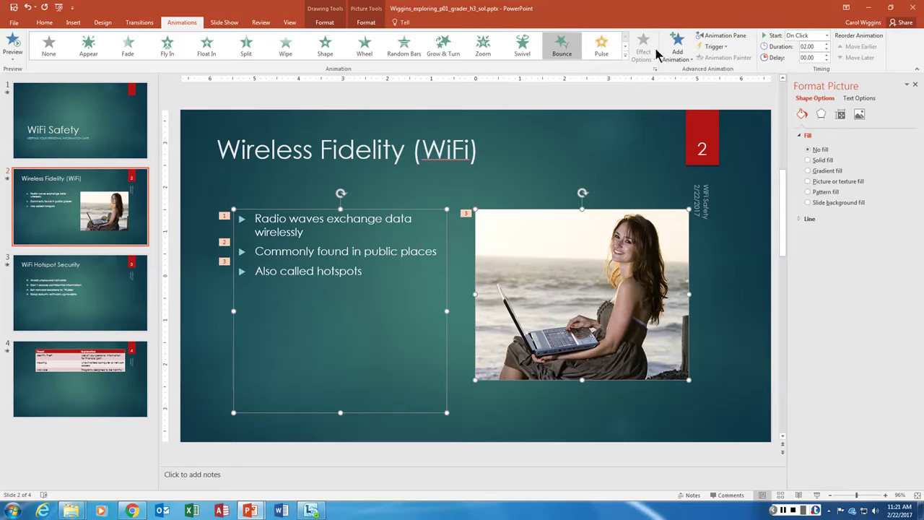
{"action": "left_click", "coordinate": [395, 243]}
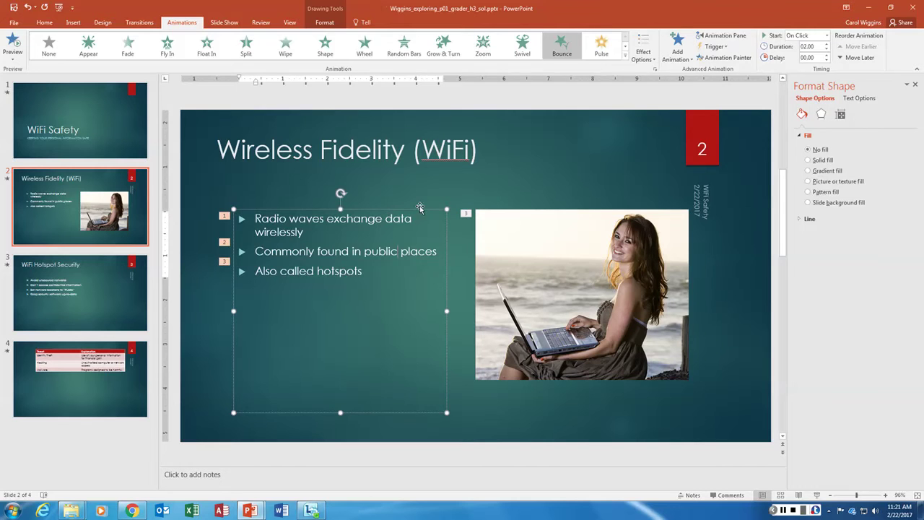
{"action": "left_click", "coordinate": [421, 209]}
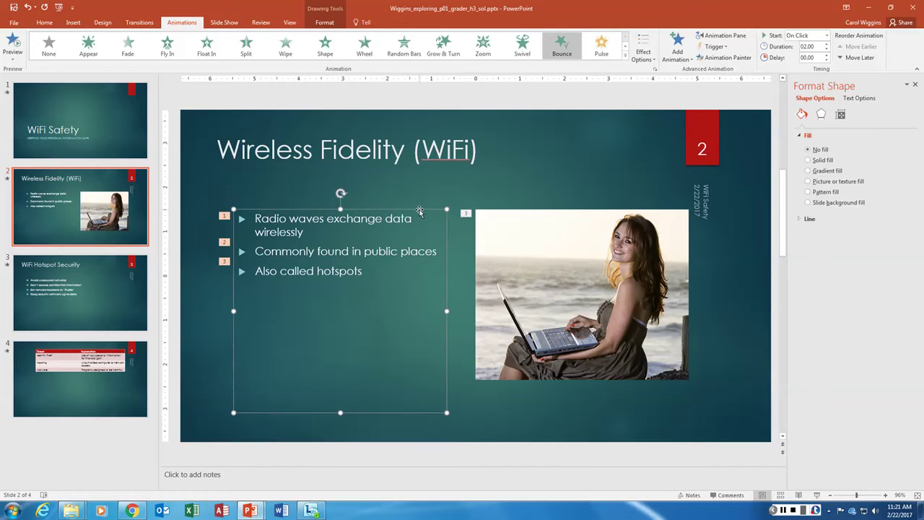
{"action": "left_click", "coordinate": [654, 61]}
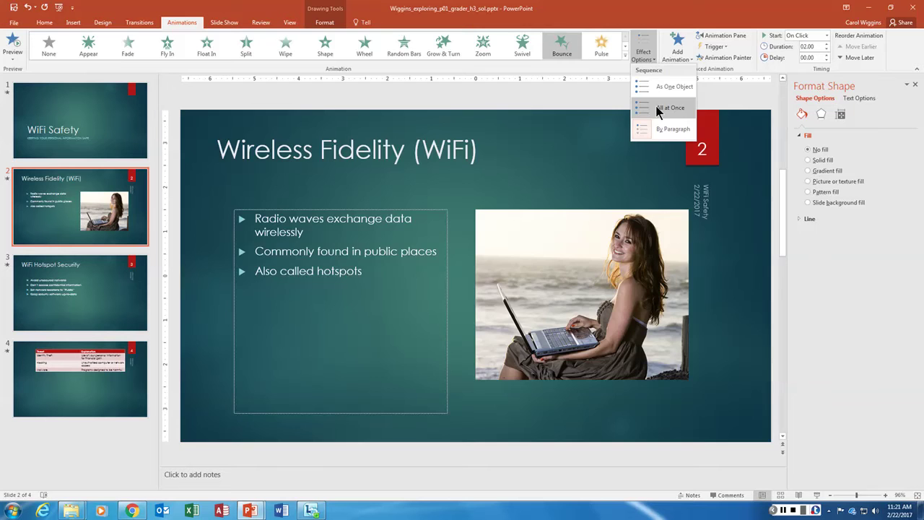
{"action": "left_click", "coordinate": [655, 107]}
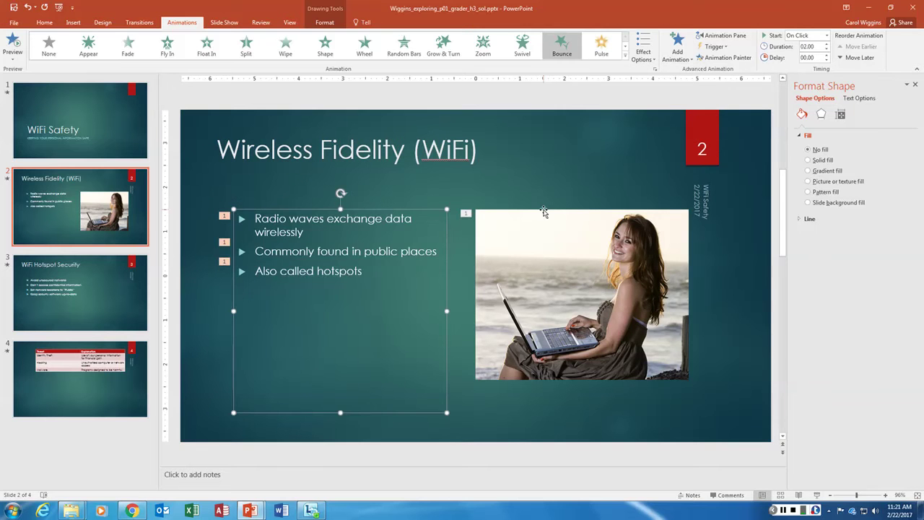
Check the animation order of slide 2's bulleted text and picture, and preview the slide's animations
{"action": "key", "text": "Escape"}
{"action": "left_click", "coordinate": [413, 222]}
{"action": "left_click", "coordinate": [522, 239], "text": "shift"}
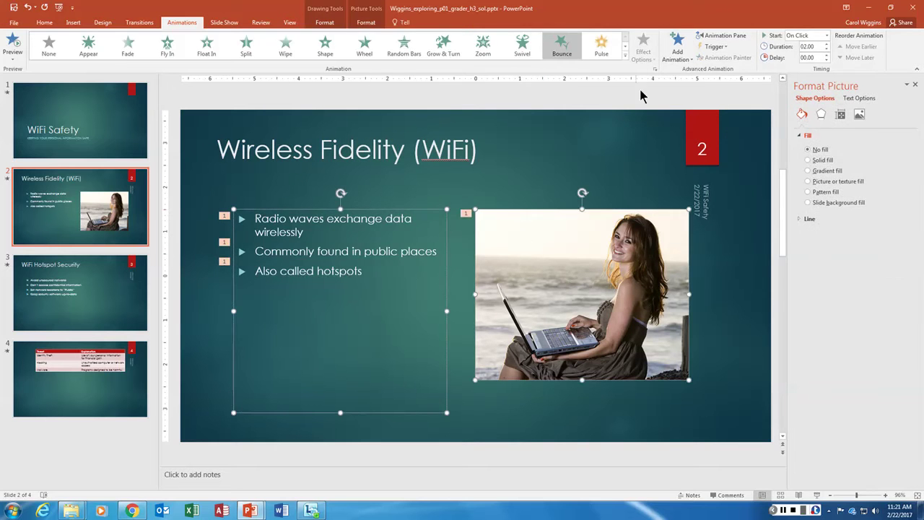
{"action": "left_click", "coordinate": [622, 141]}
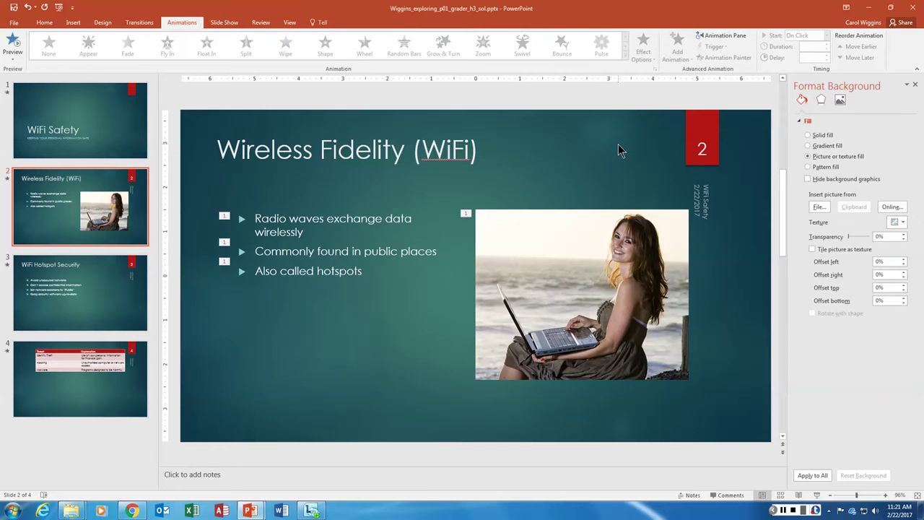
{"action": "left_click", "coordinate": [14, 46]}
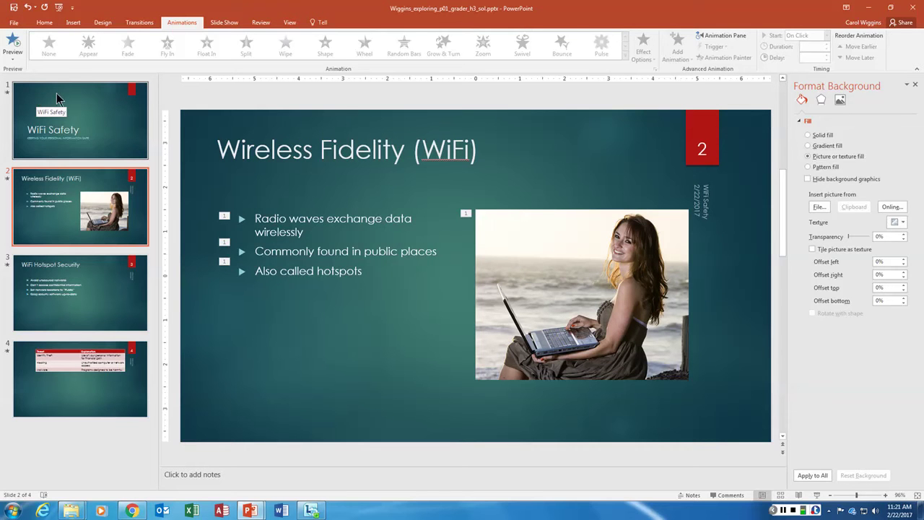
Move the threat table slide ahead of the WiFi Hotspot Security slide, making it the third slide
{"action": "left_click", "coordinate": [20, 350]}
{"action": "left_click_drag", "start_coordinate": [20, 350], "coordinate": [29, 277]}
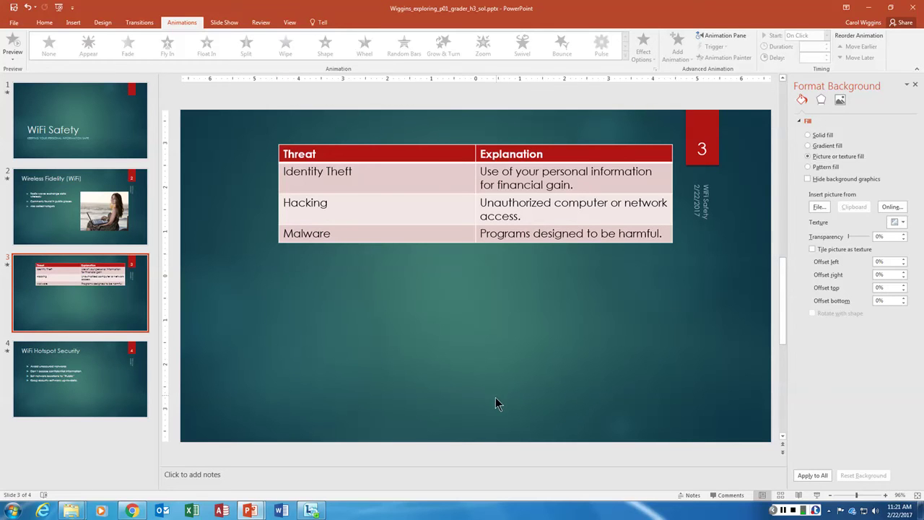
Run the slide show from the threat table slide, go back to the title slide, play all slides through to the end and exit
{"action": "left_click", "coordinate": [799, 510]}
{"action": "key", "text": "shift+F5"}
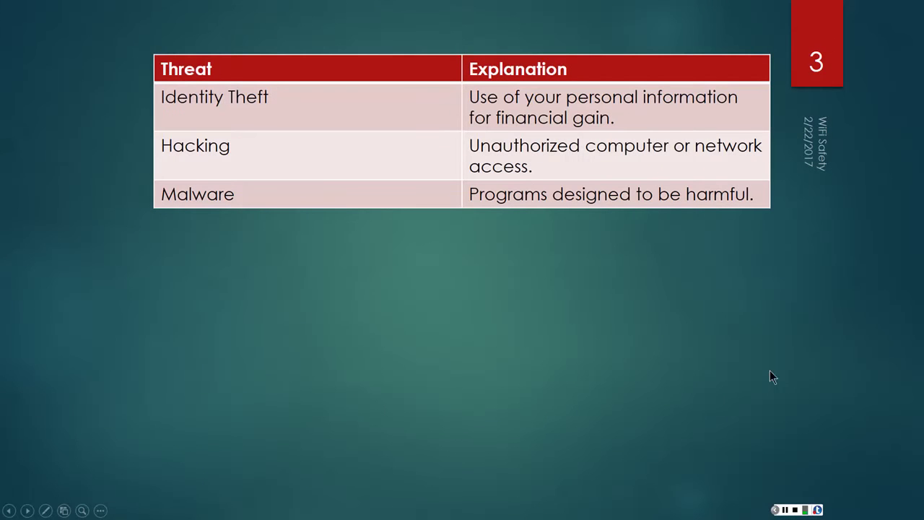
{"action": "left_click", "coordinate": [9, 511]}
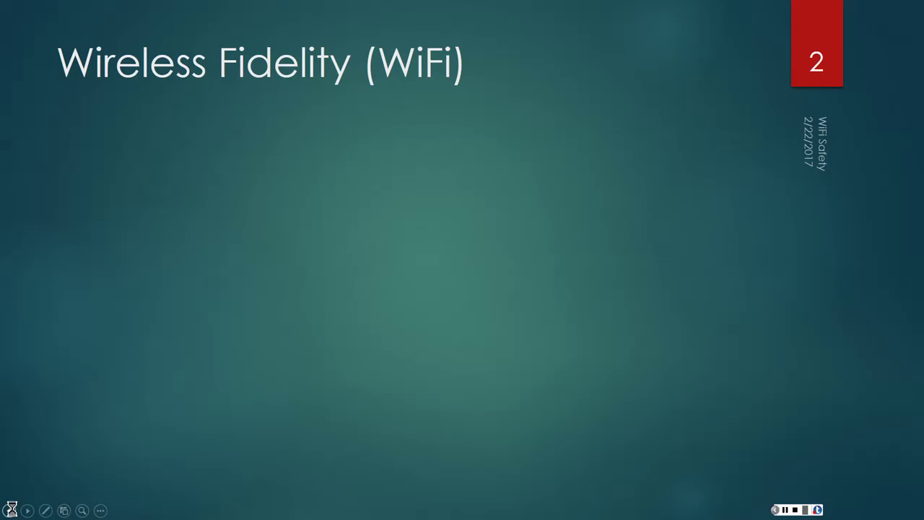
{"action": "left_click", "coordinate": [10, 510]}
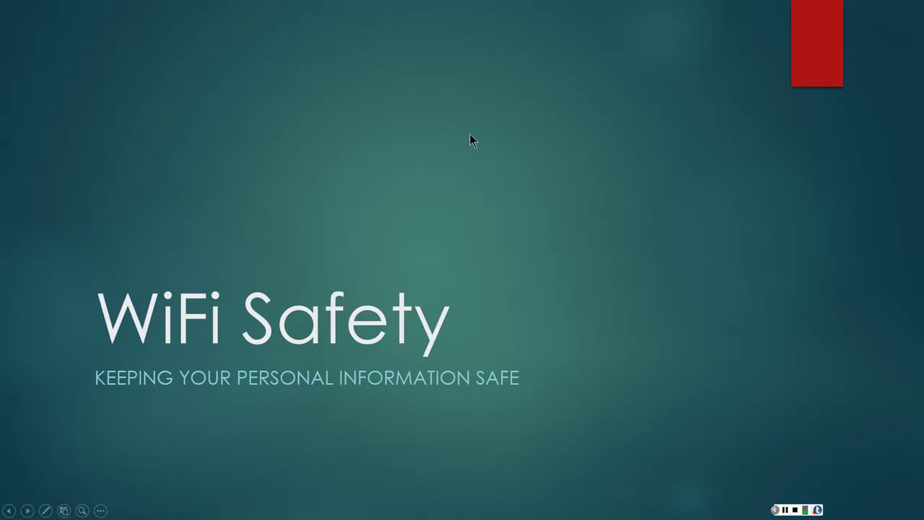
{"action": "left_click", "coordinate": [30, 512]}
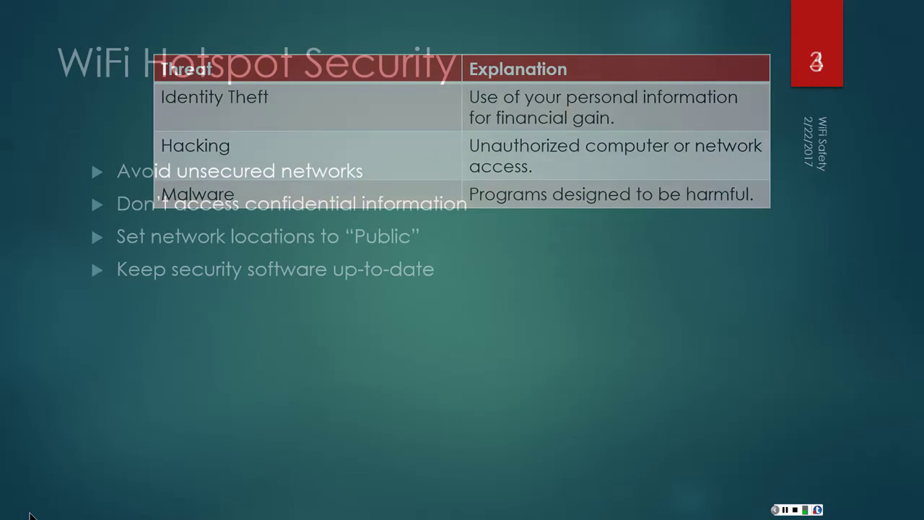
{"action": "left_click", "coordinate": [27, 511]}
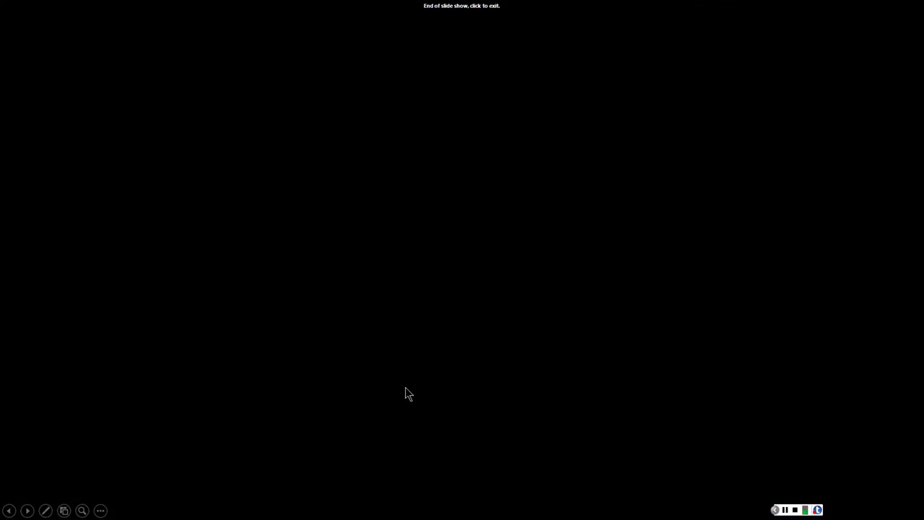
{"action": "left_click", "coordinate": [543, 295]}
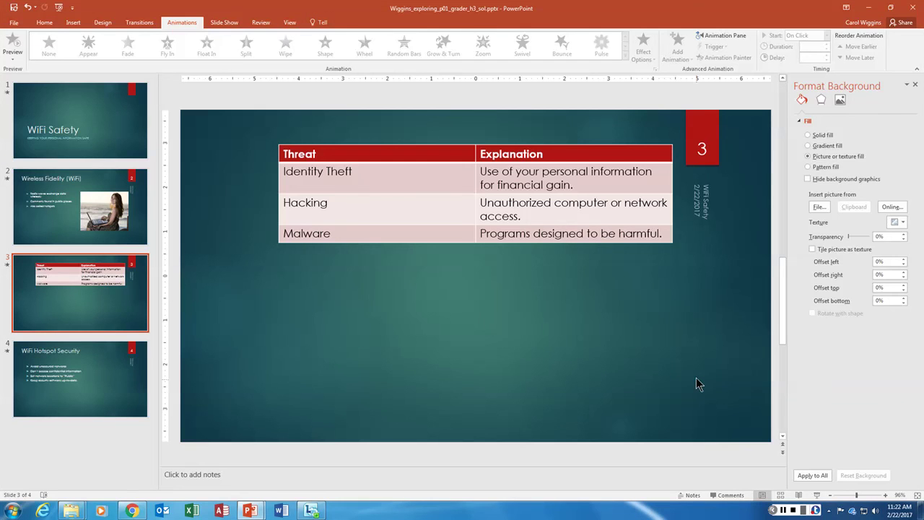